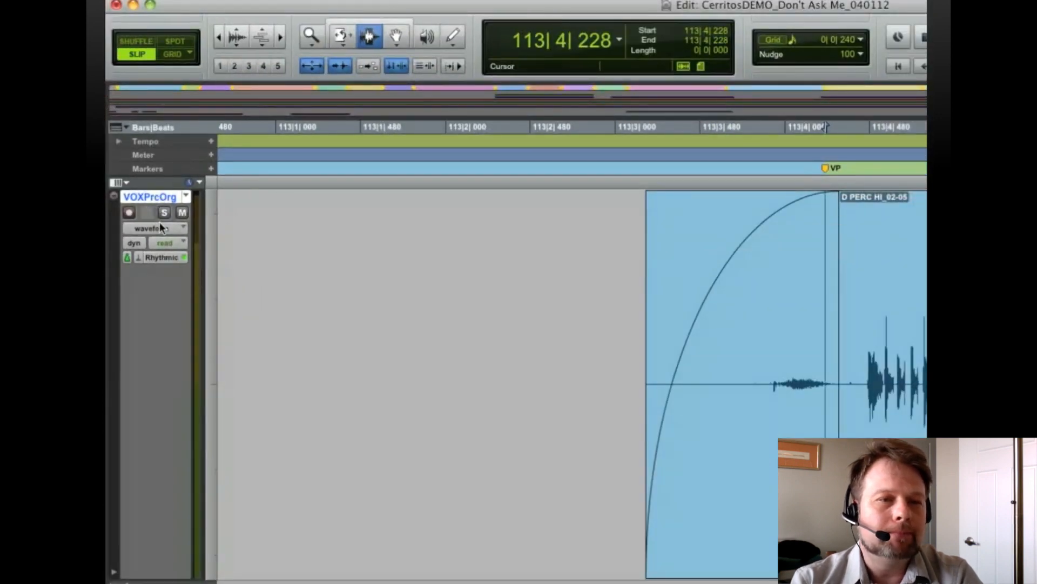
Solo the VOXPrcOrg track and solo-safe the Click track in the mixer, returning to the edit view
click(164, 213)
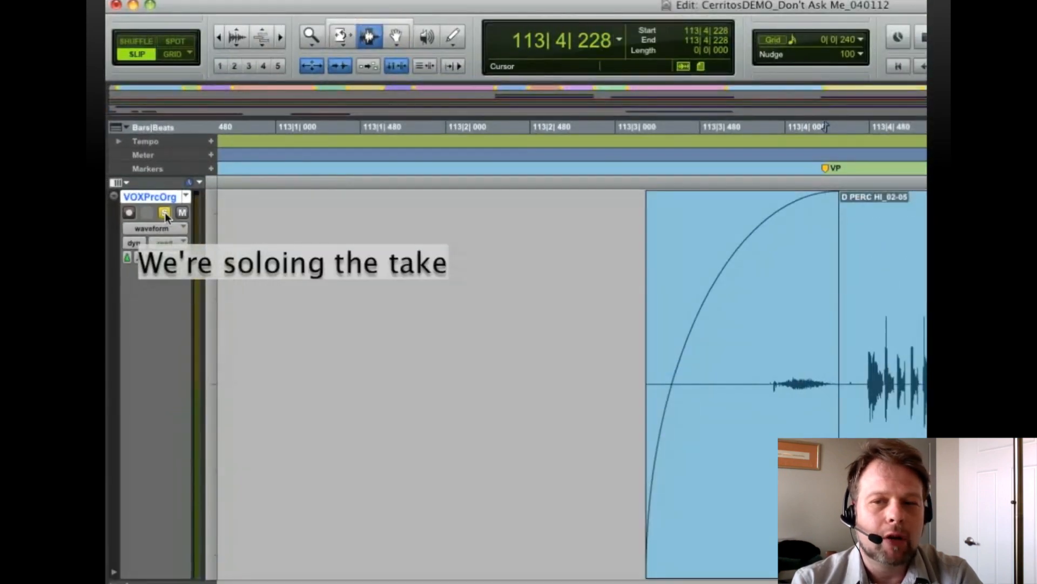
key(super+equal)
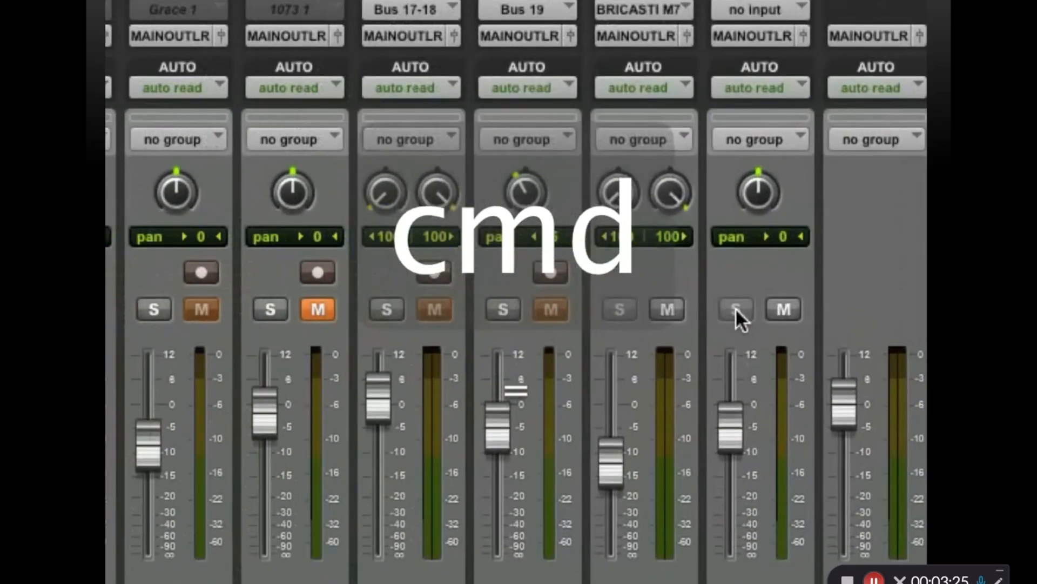
super+click(735, 310)
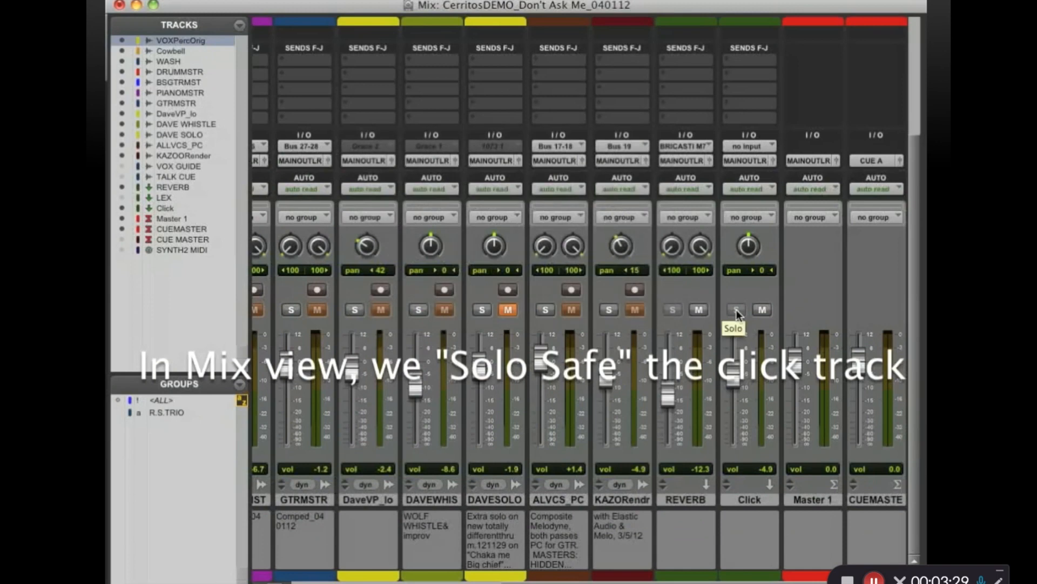
key(super+equal)
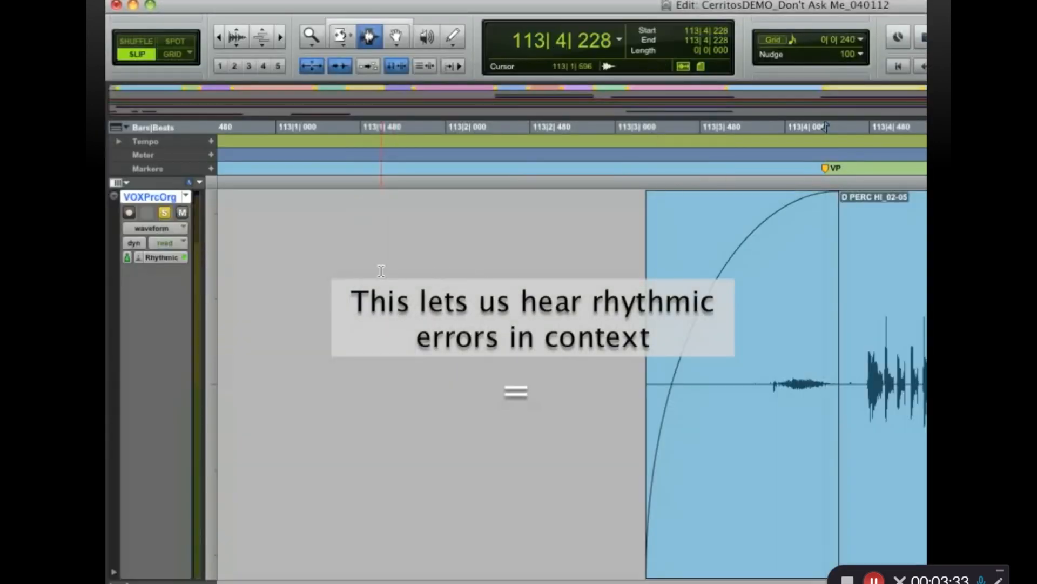
Play the original vocal percussion take with the click from the VP marker to hear its timing
key(space)
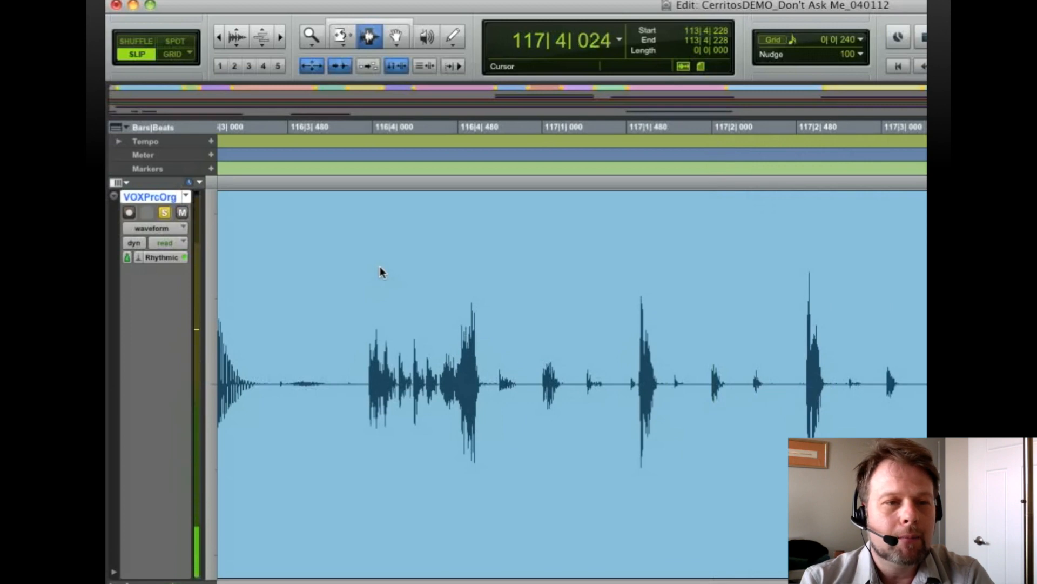
key(space)
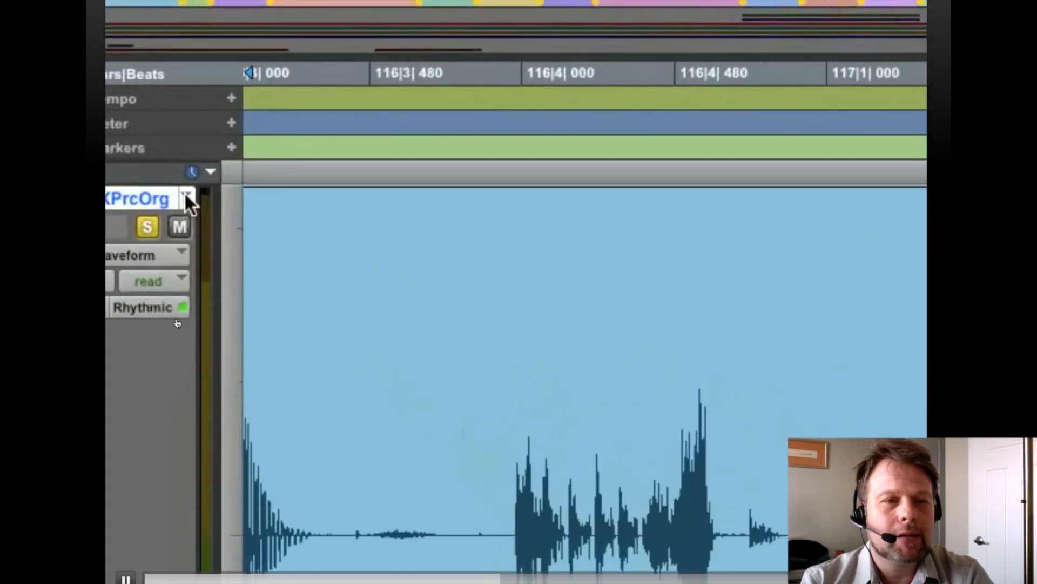
Switch the vocal percussion track to the VOXPercEA playlist and recall memory location 17
click(185, 196)
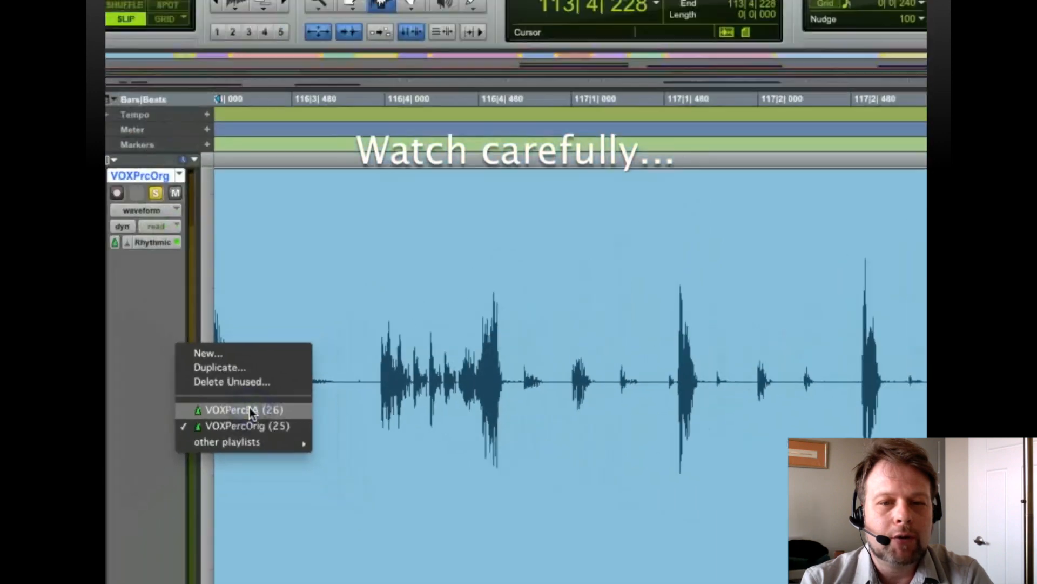
click(248, 409)
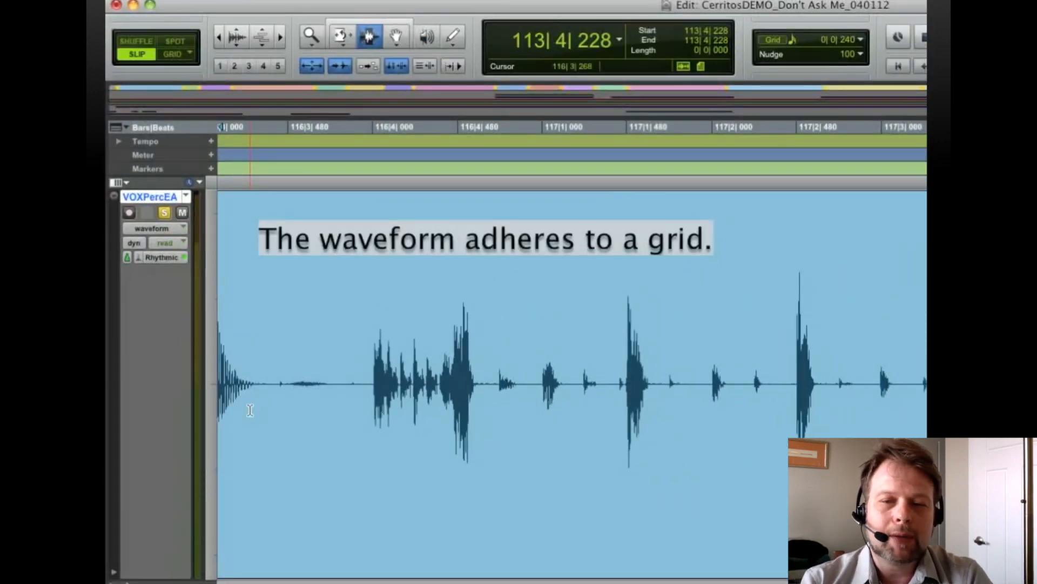
key(period)
key(1)
key(7)
key(period)
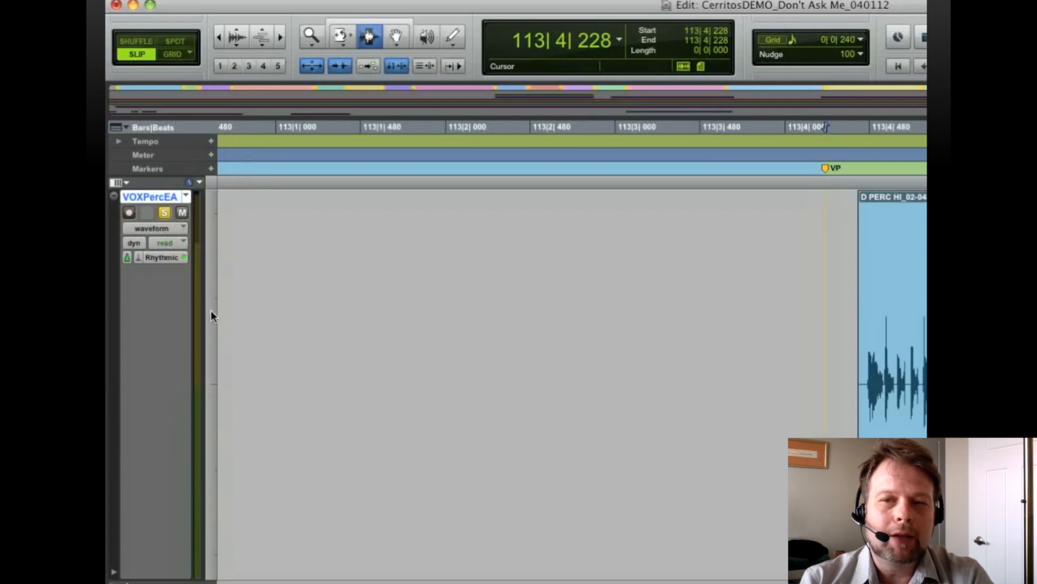
Display the VOXPercEA track in warp view and locate to each of its first three transient detection markers
click(151, 229)
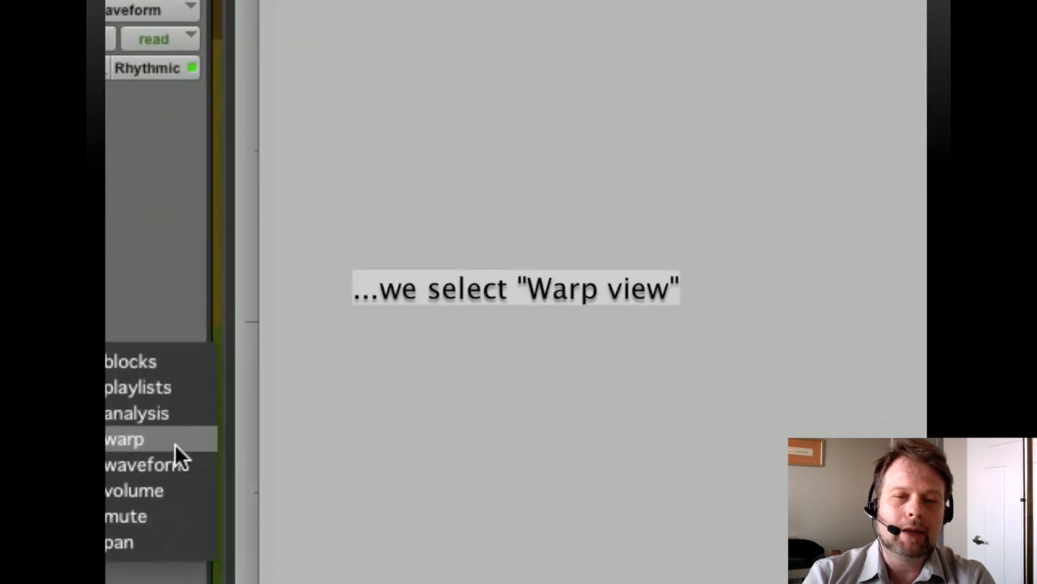
click(175, 444)
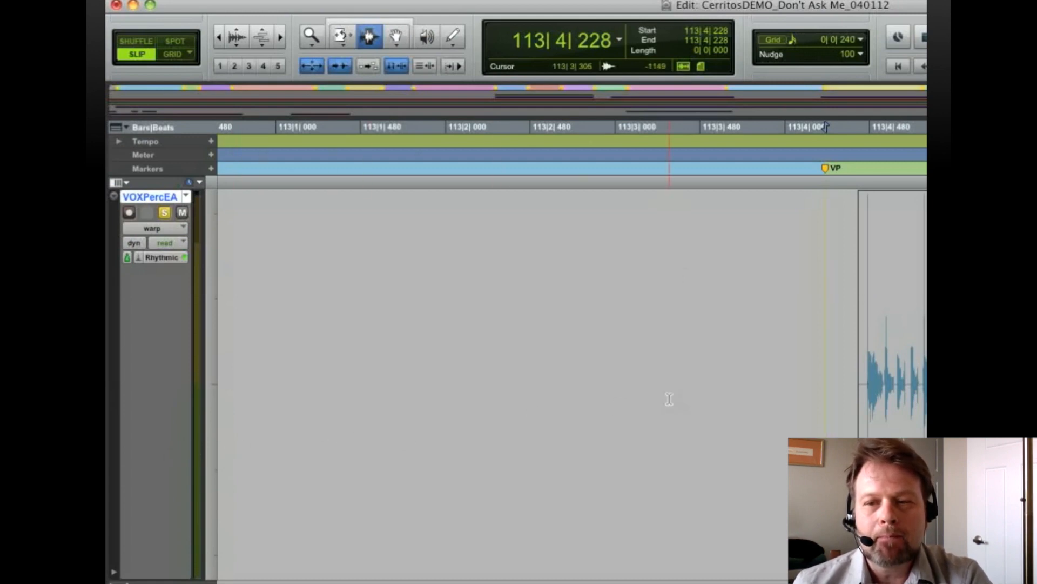
scroll(669, 399, right, 2)
scroll(669, 399, right, 10)
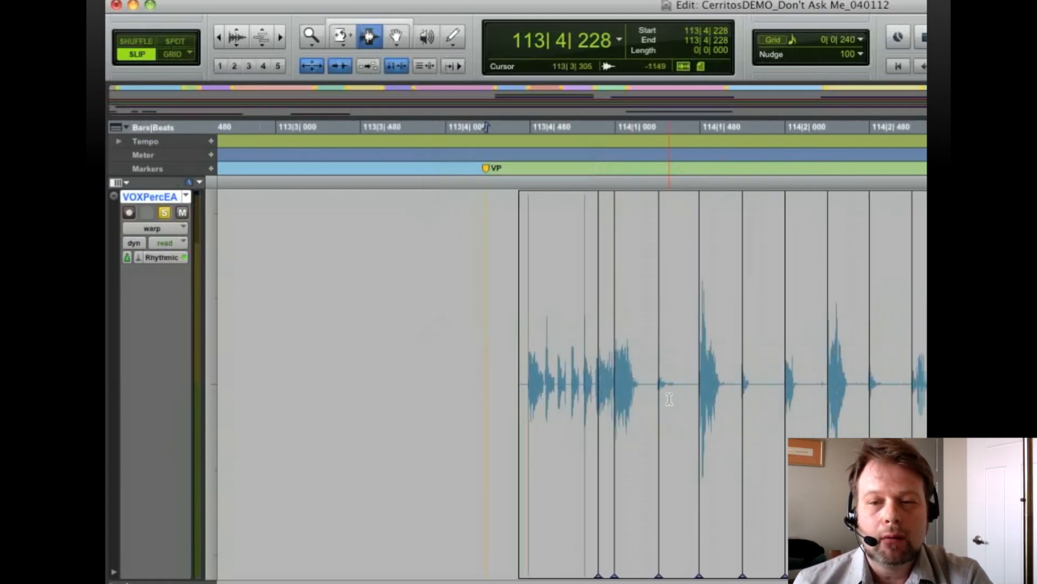
click(598, 573)
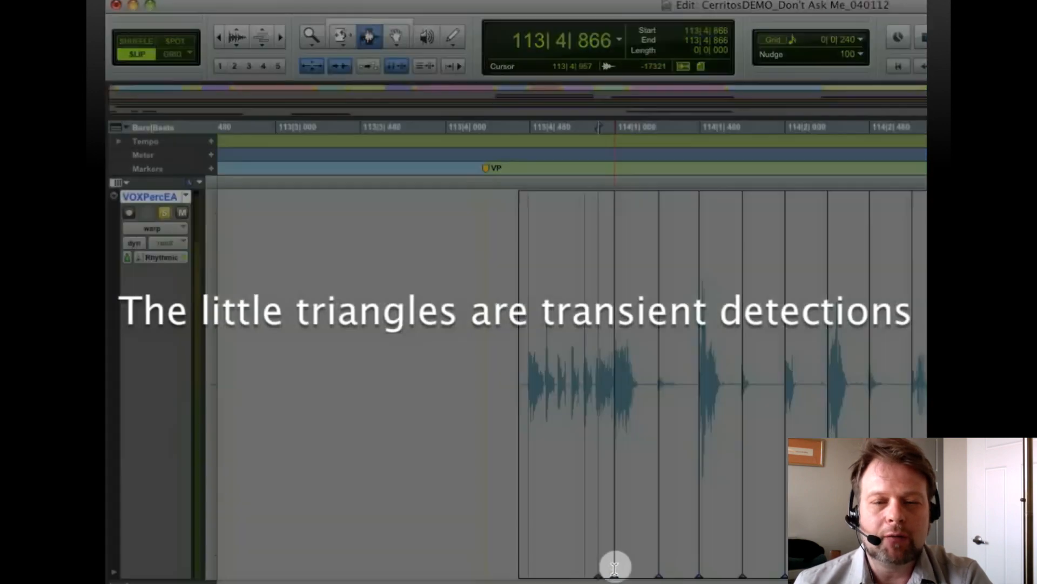
click(615, 570)
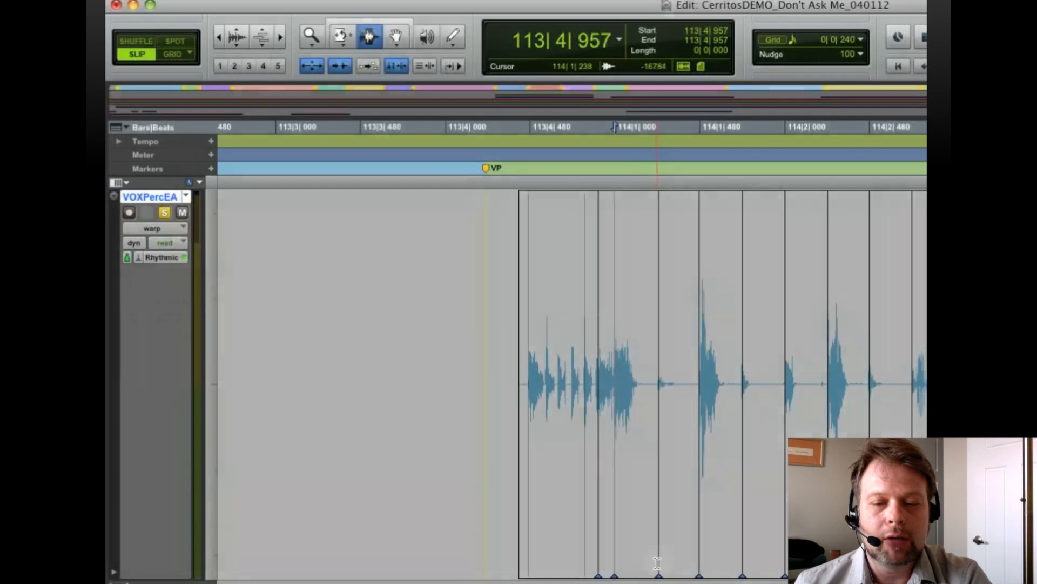
click(657, 563)
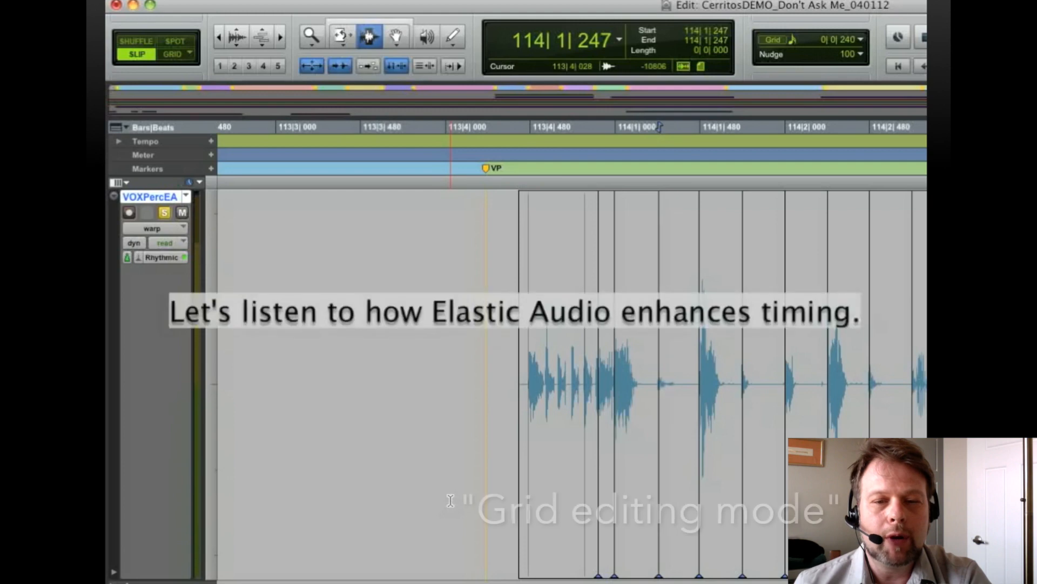
Recall memory location 17 and play the Elastic Audio version of the take with the click
key(KP_Decimal)
key(KP_1)
key(KP_7)
key(KP_Decimal)
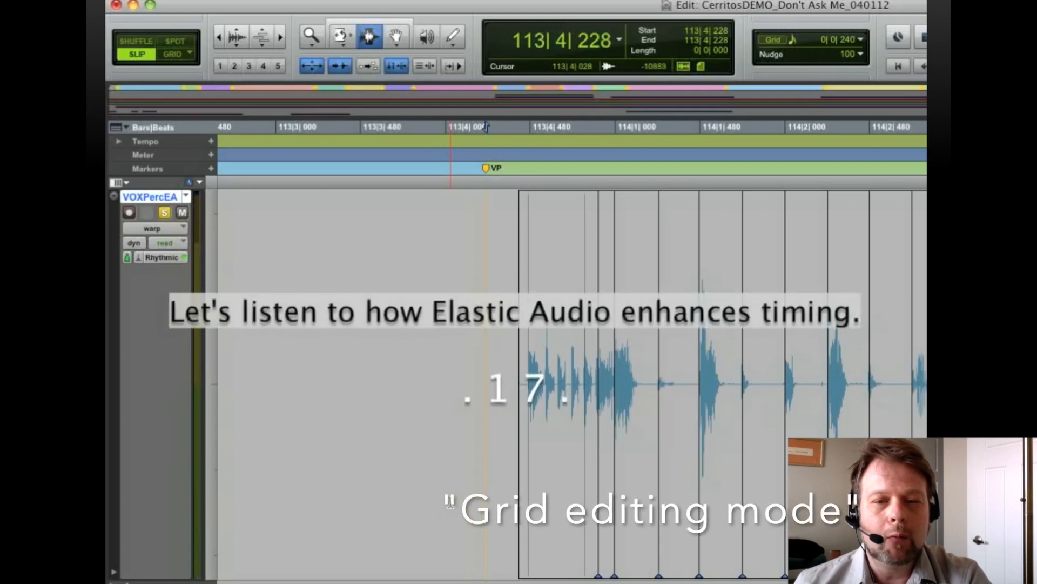
key(space)
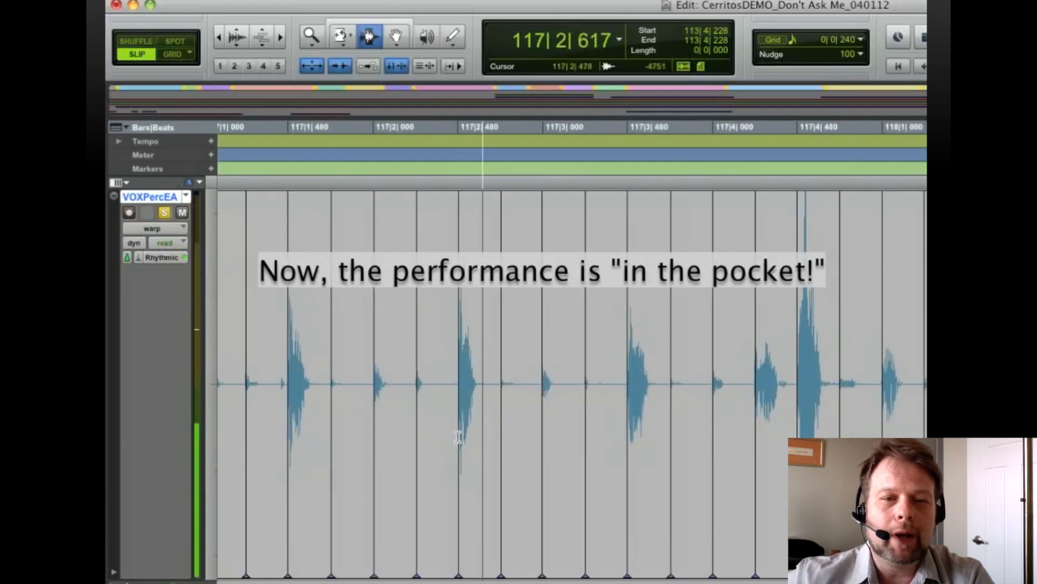
key(space)
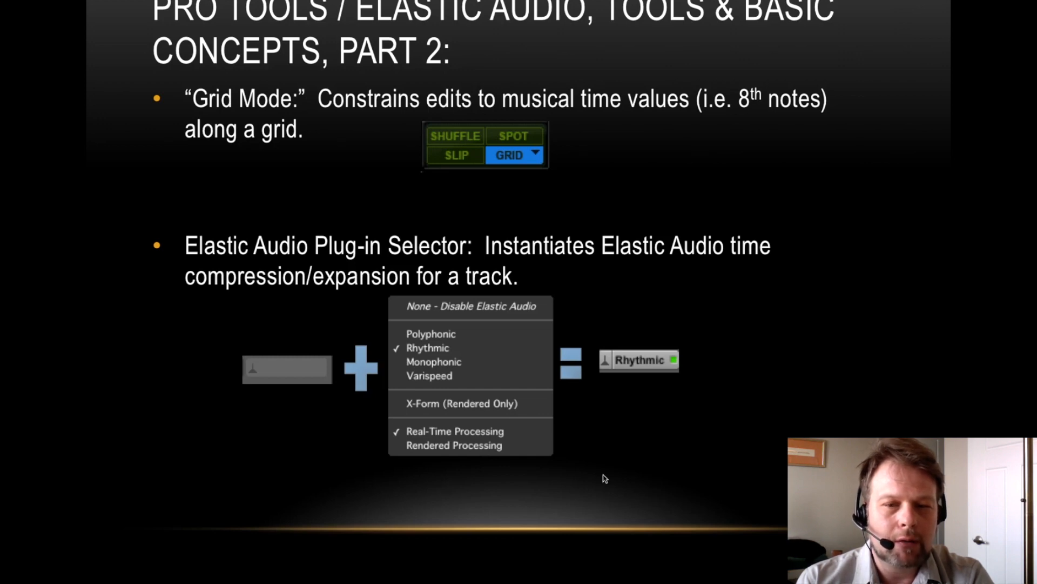
click(242, 469)
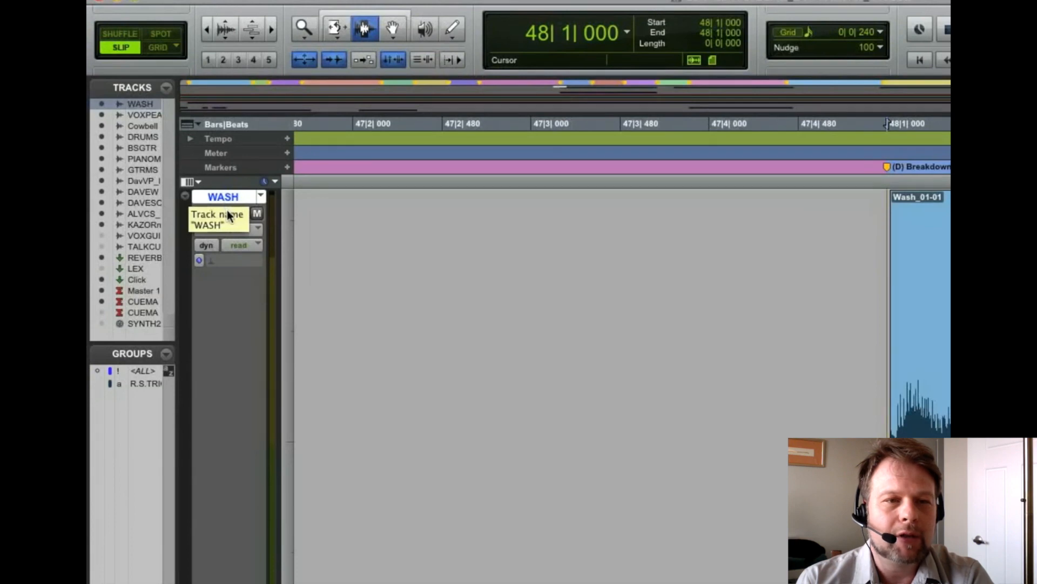
Locate to the (D) Breakdown marker and duplicate the WASH track's playlist under the name WASHEdits
click(887, 167)
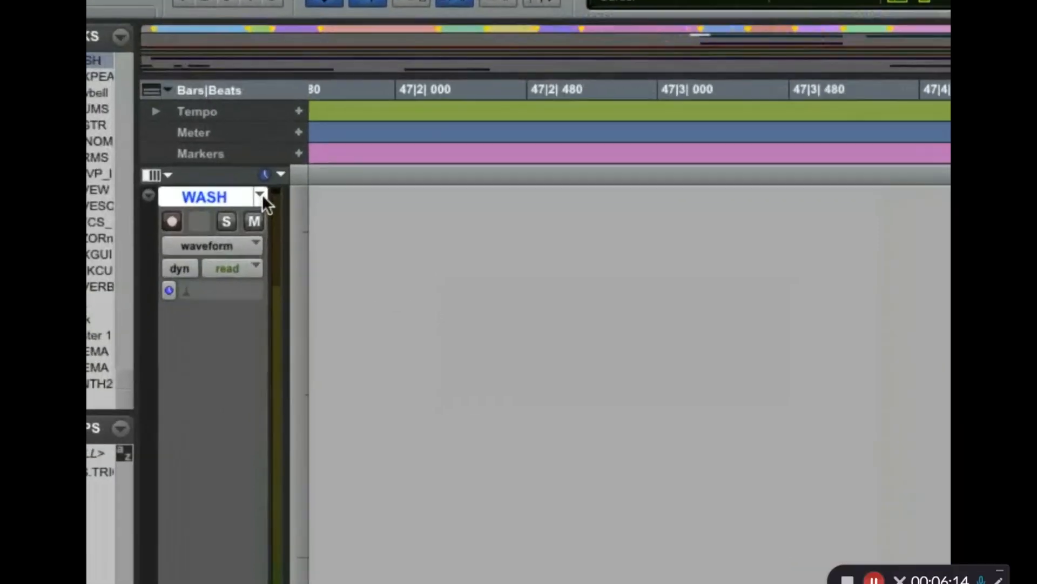
click(261, 195)
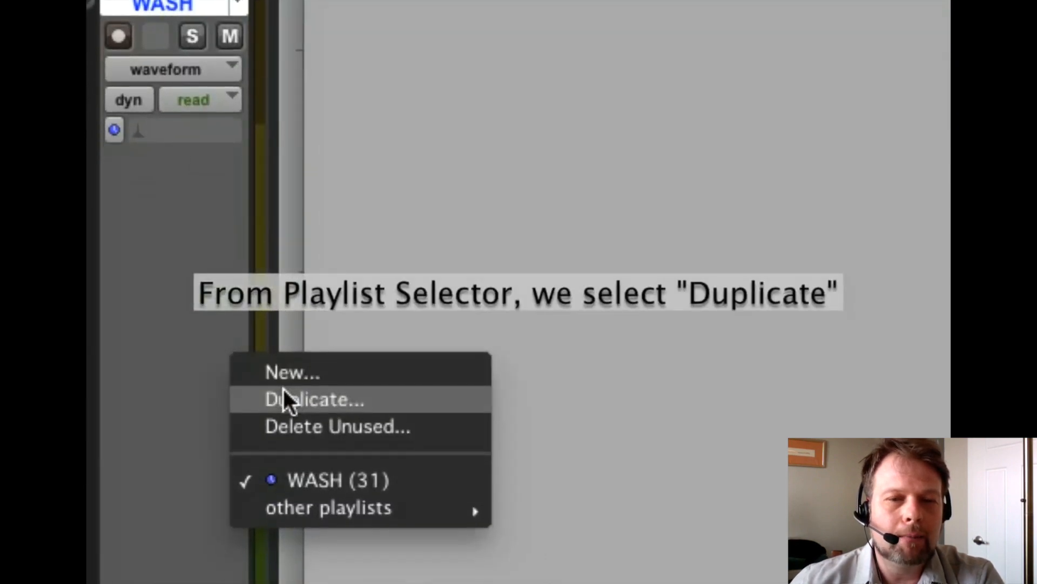
click(289, 398)
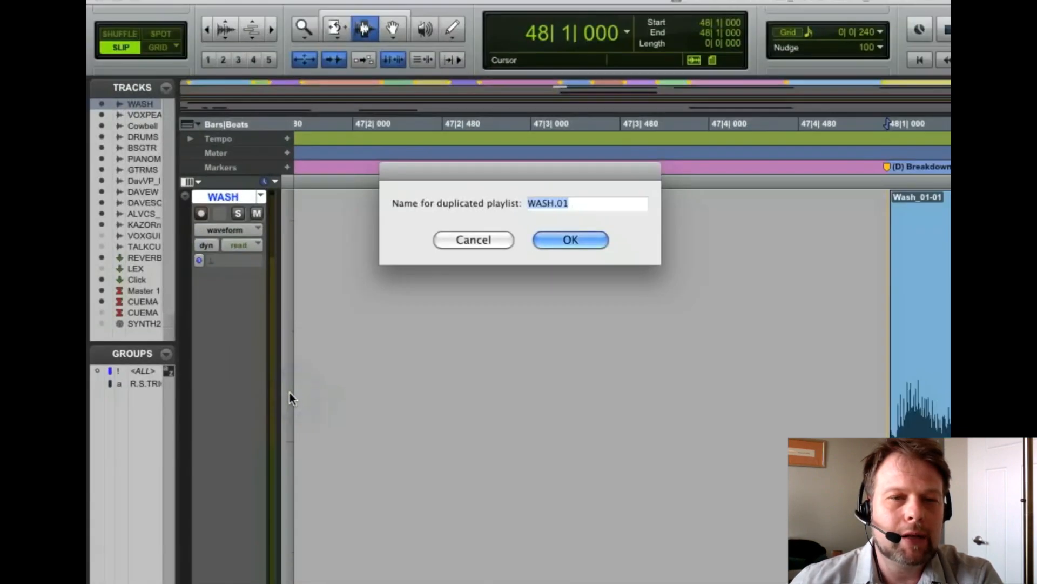
key(BackSpace)
key(BackSpace)
key(BackSpace)
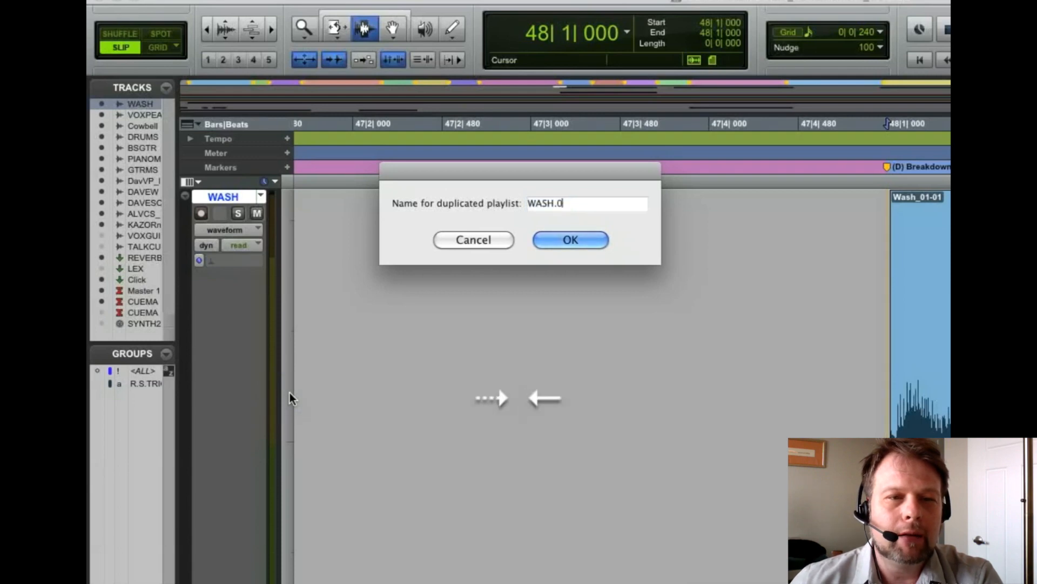
text(Edits)
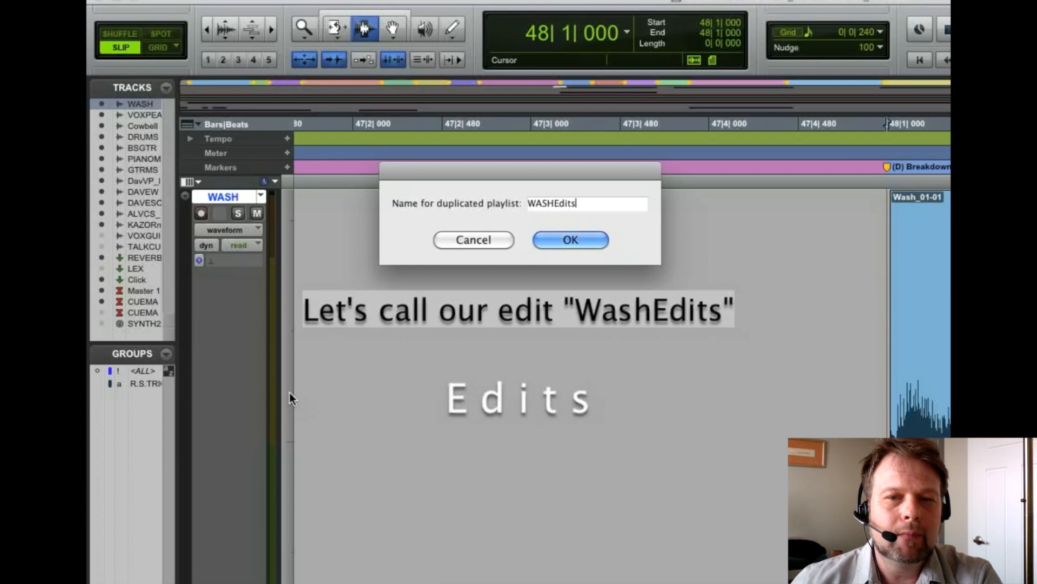
key(Return)
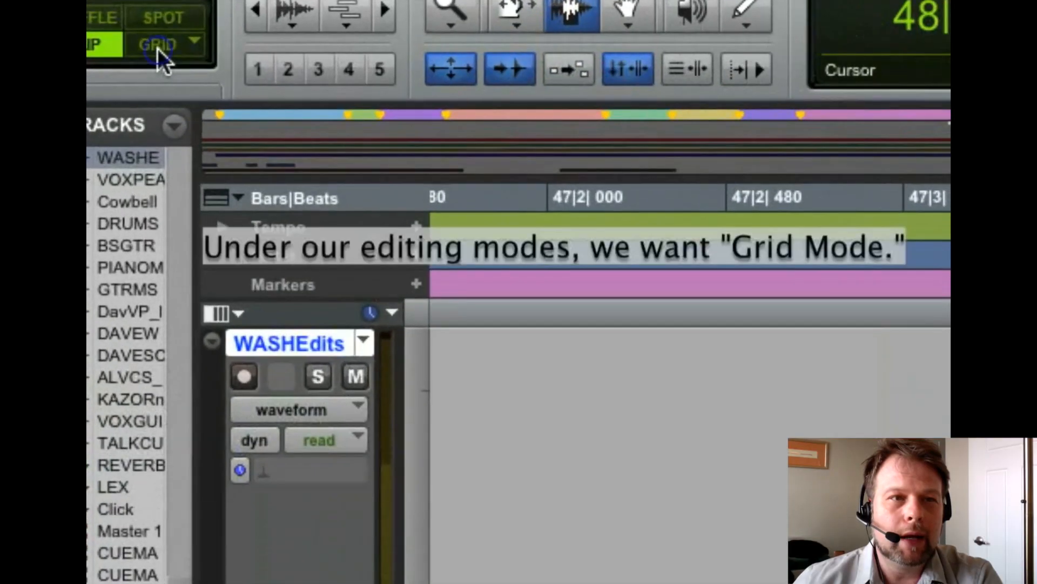
Set the edit mode to Absolute Grid and turn on the grid lines in the edit view
click(158, 48)
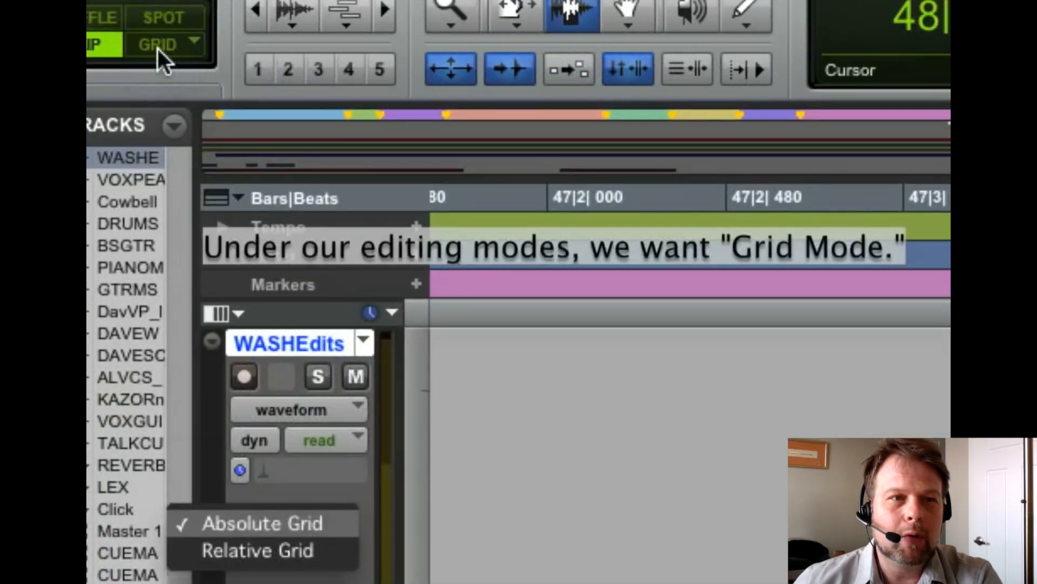
key(Return)
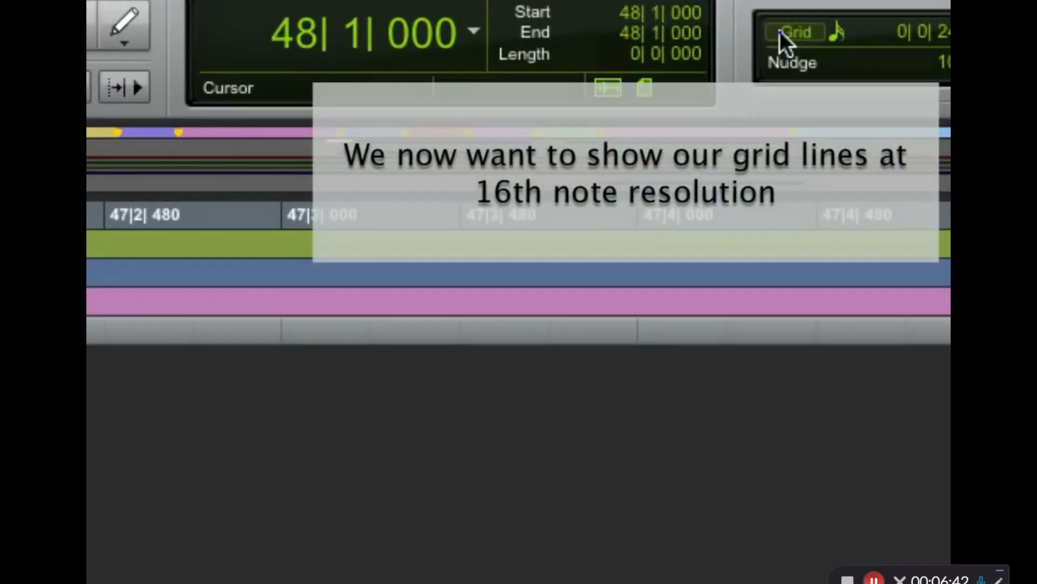
click(779, 31)
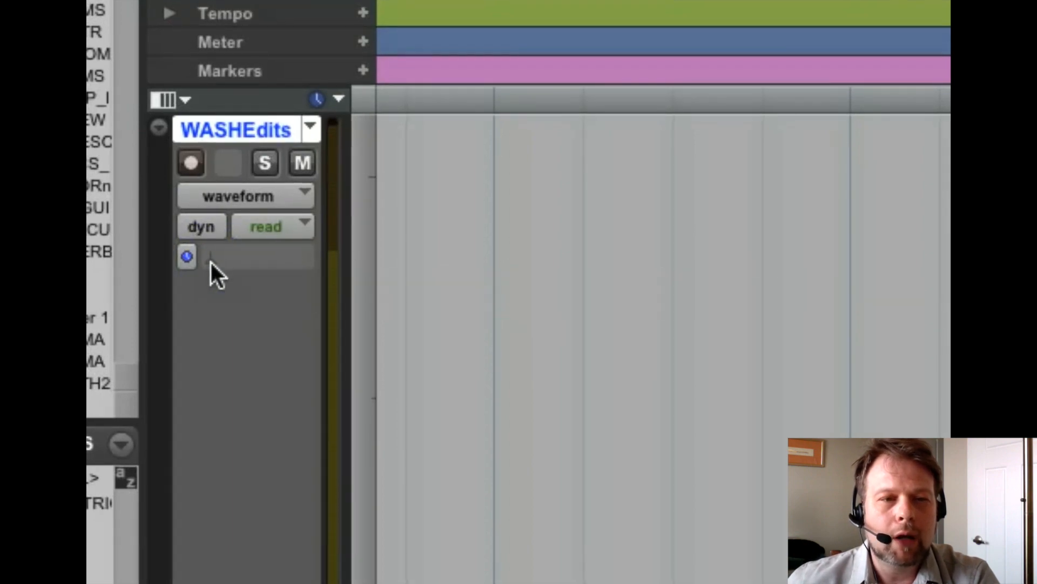
Enable Elastic Audio on the WASHEdits track with the Rhythmic algorithm
click(210, 262)
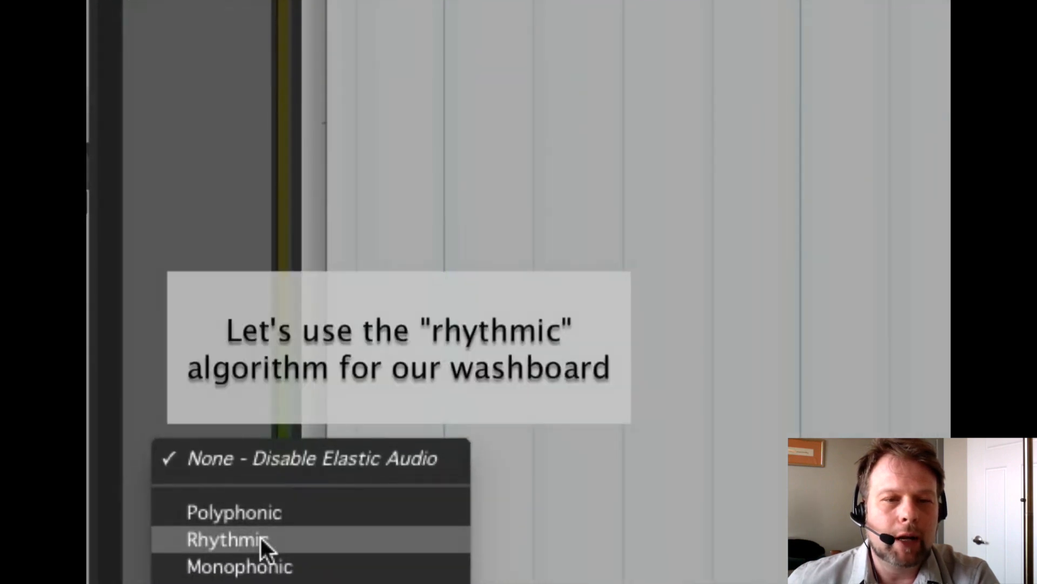
click(260, 537)
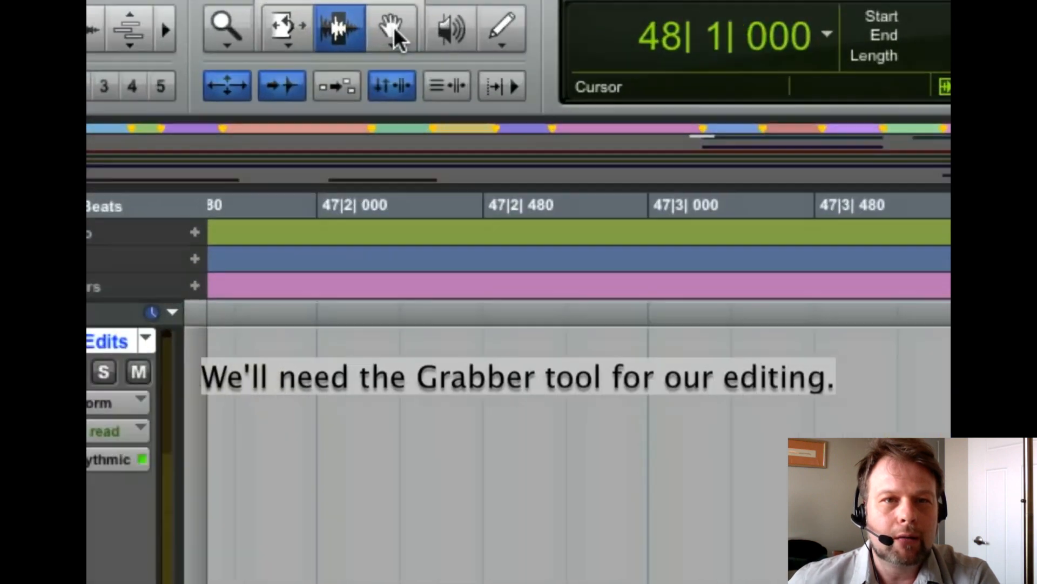
Select the Grabber tool, switch the WASHEdits track to warp view and bring up the warp cursor over the second washboard hit
click(394, 30)
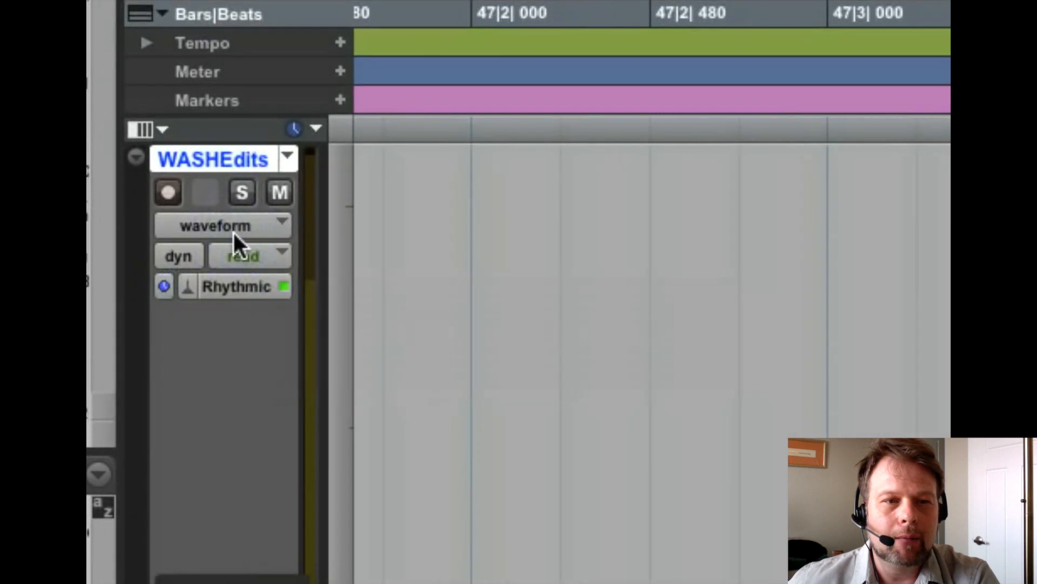
click(234, 233)
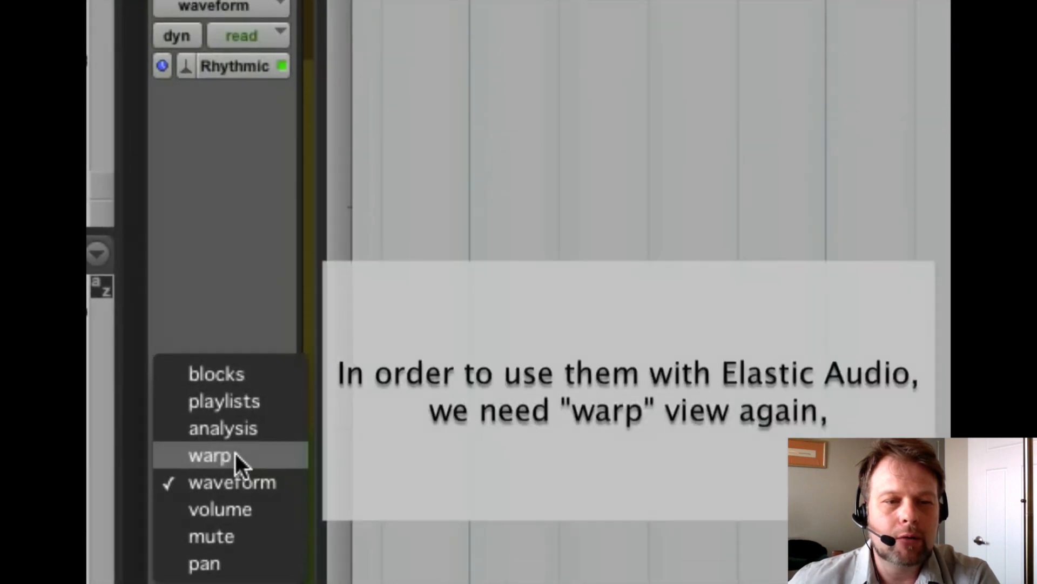
click(236, 455)
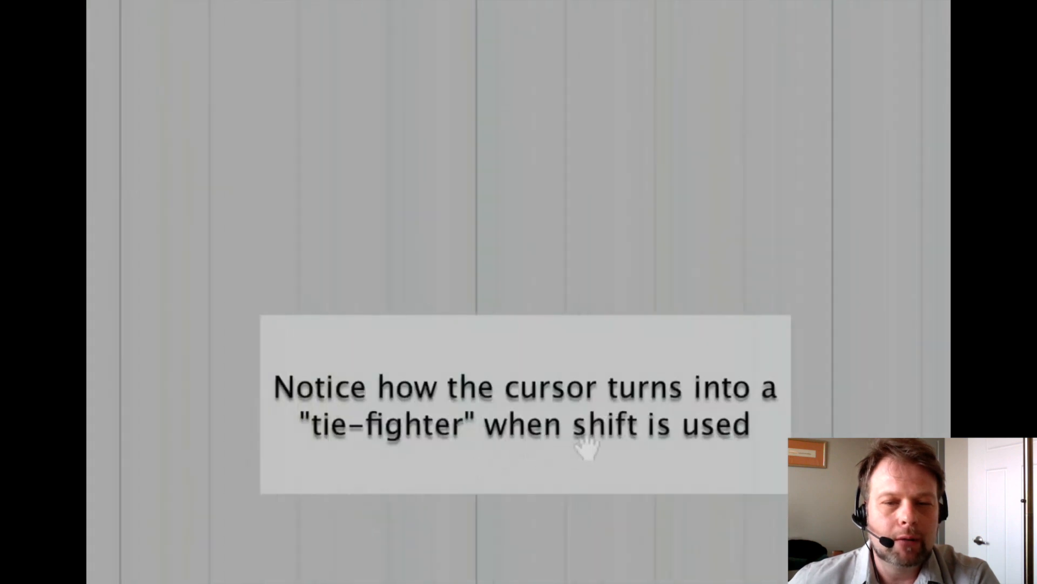
key(shift)
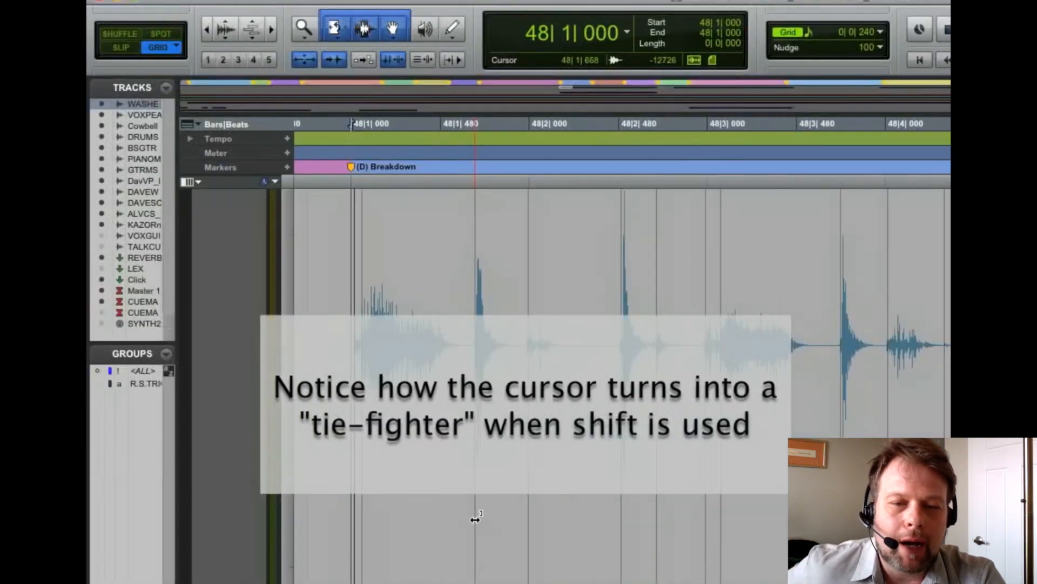
key(shift)
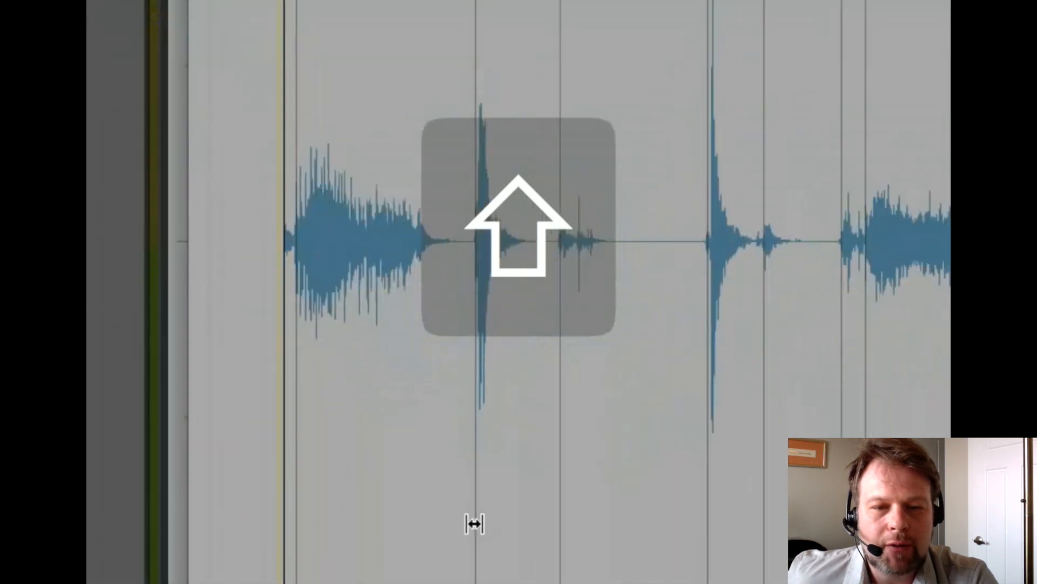
Individually warp two early washboard hits onto the grid at 48|1|720 and 48|4|480, with the neighbouring transients anchored
shift+click(475, 523)
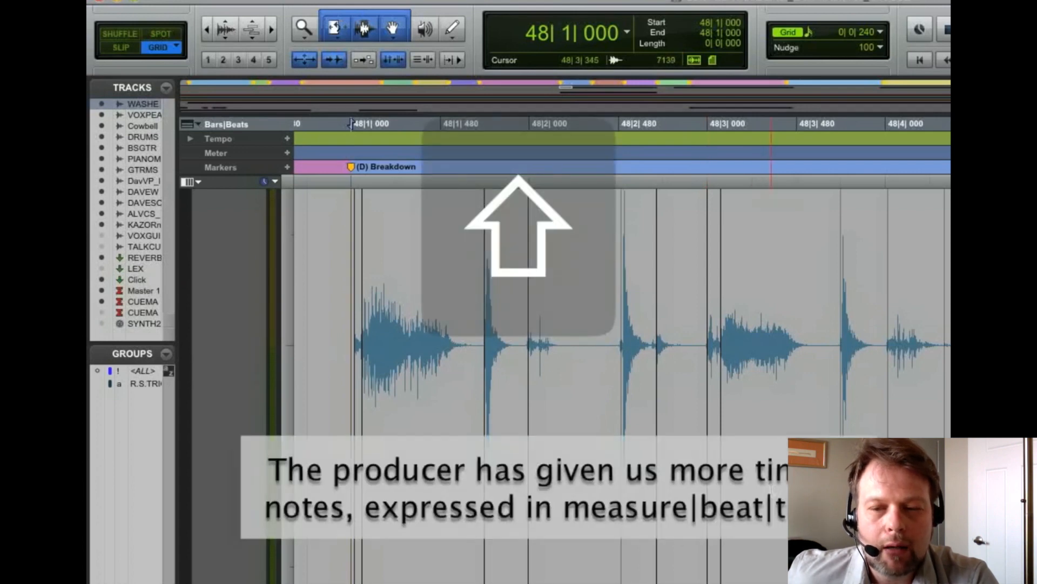
scroll(764, 513, right, 10)
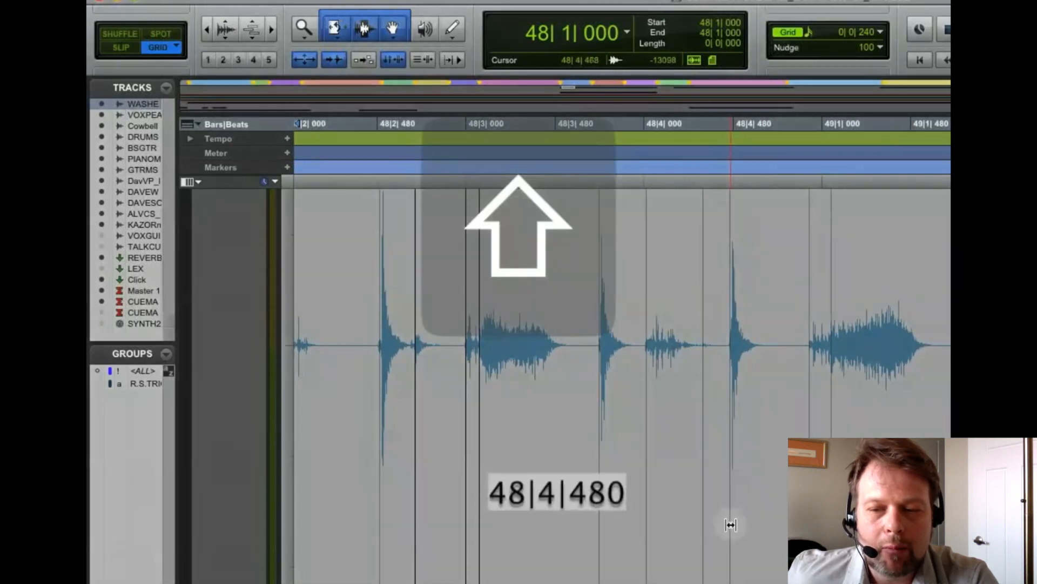
click(732, 524)
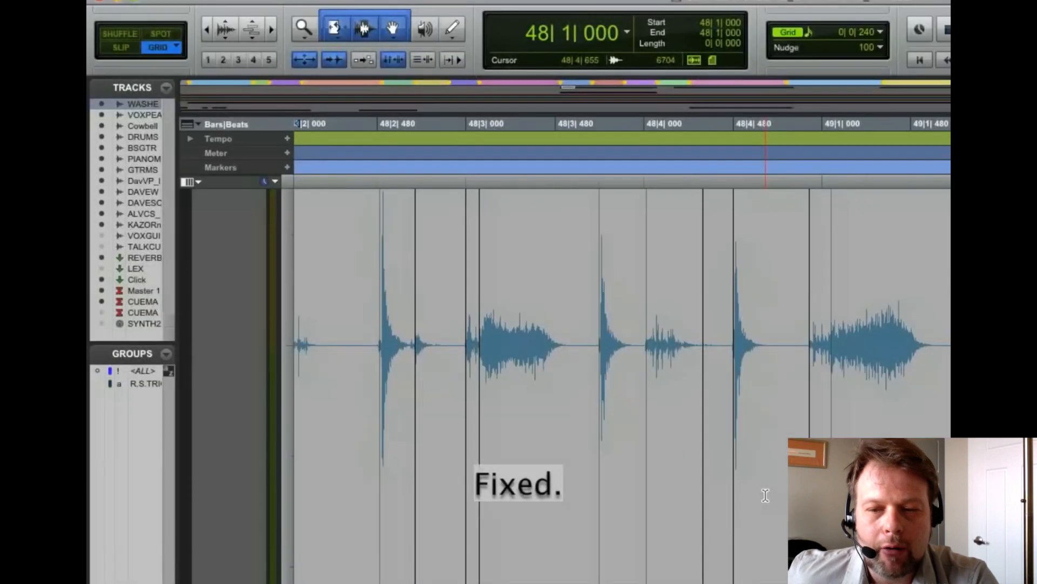
Warp the early washboard hit near the end of bar 49 onto 49|4|480, anchoring the events on both sides
scroll(766, 496, right, 10)
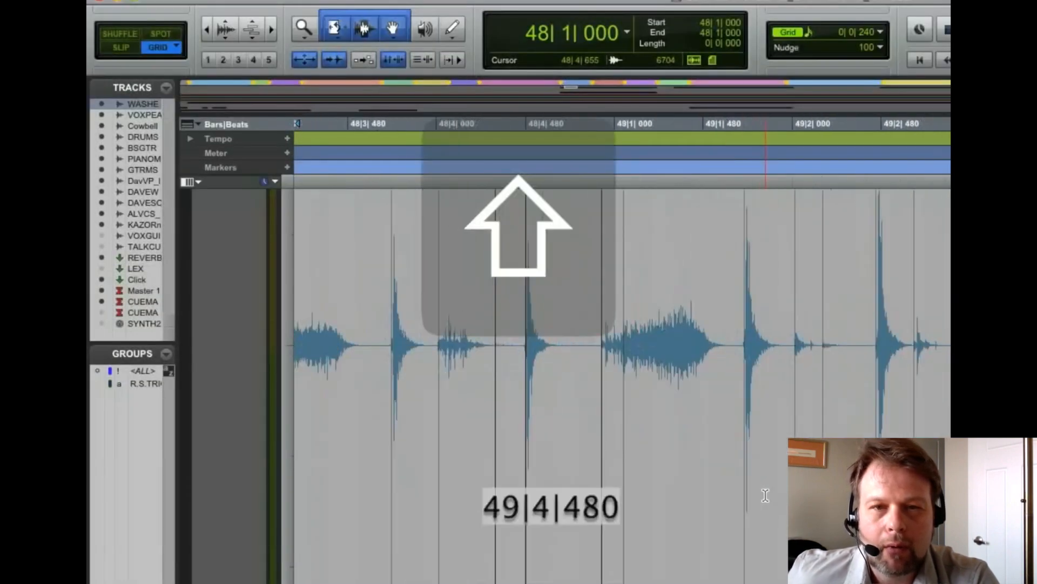
scroll(766, 496, right, 5)
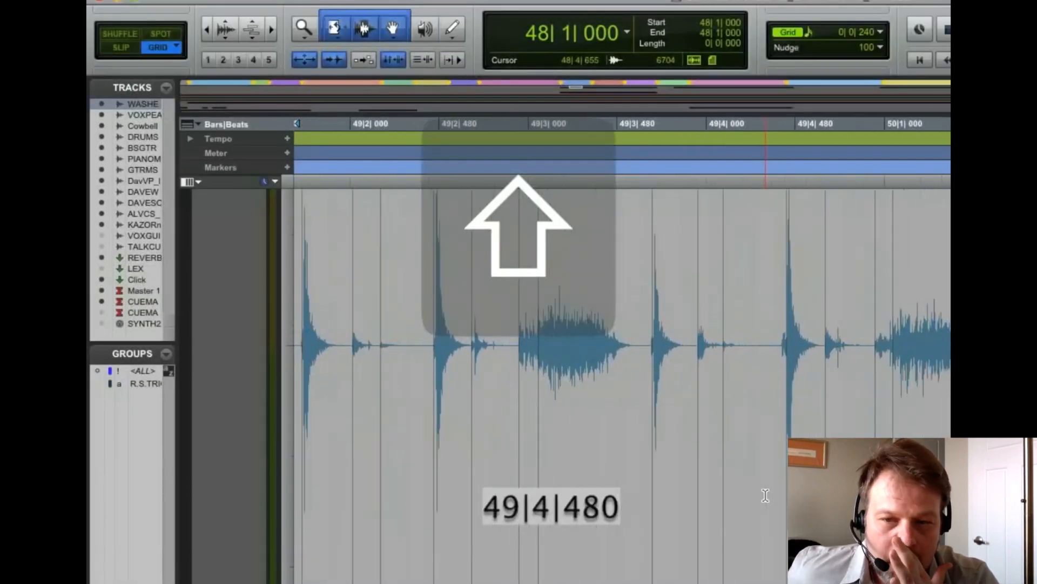
scroll(765, 495, right, 2)
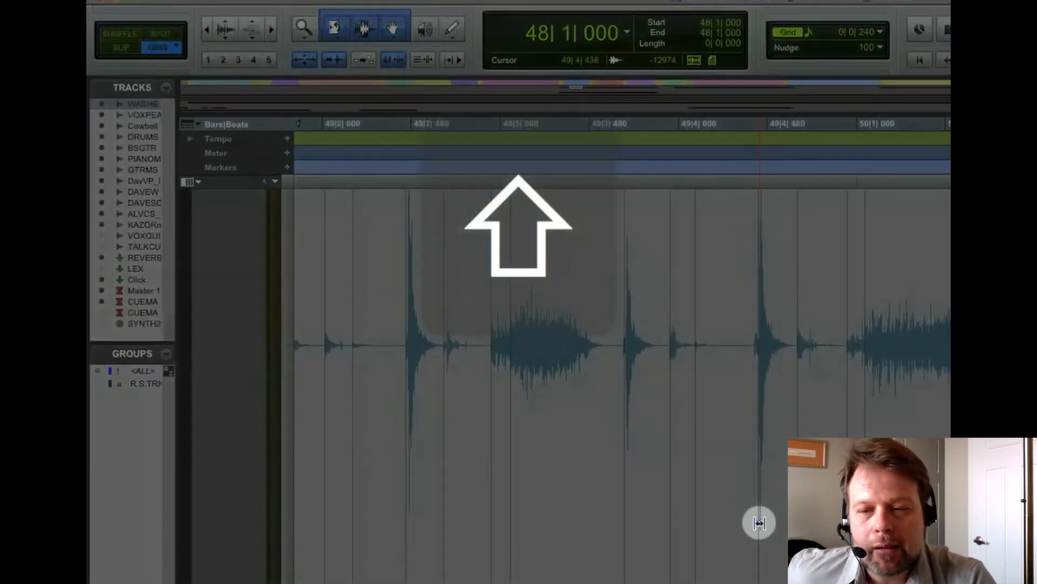
shift+click(759, 523)
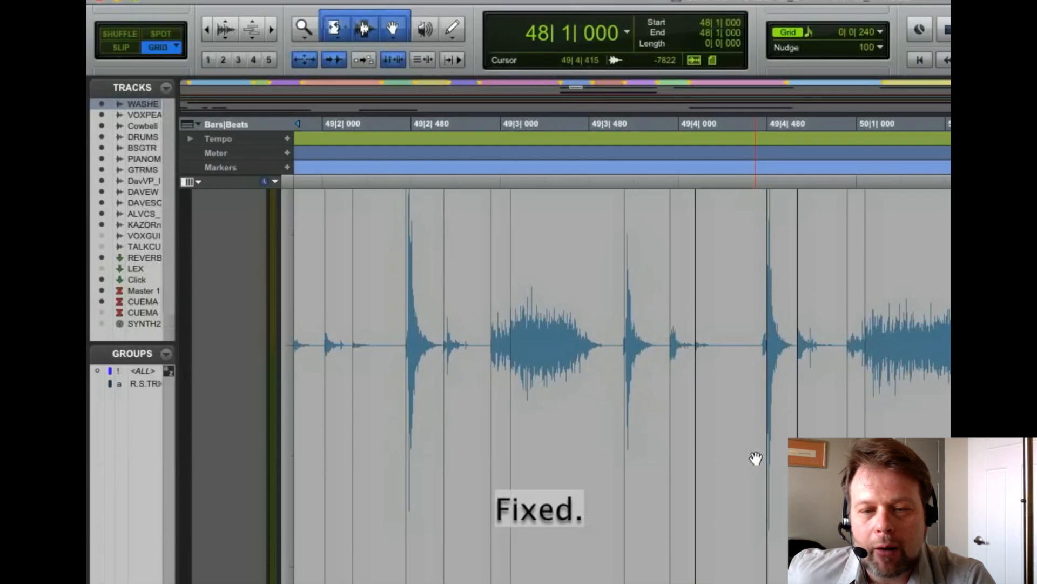
Warp the slightly early washboard hit in beat 2 of bar 51 onto 51|2|480, keeping its neighbours anchored
scroll(755, 459, right, 10)
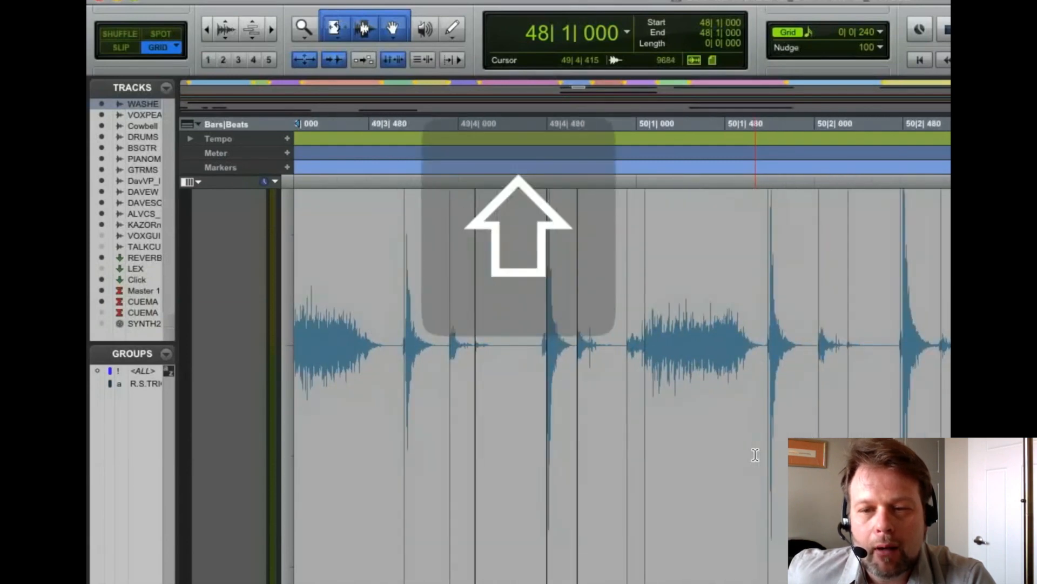
scroll(755, 454, right, 8)
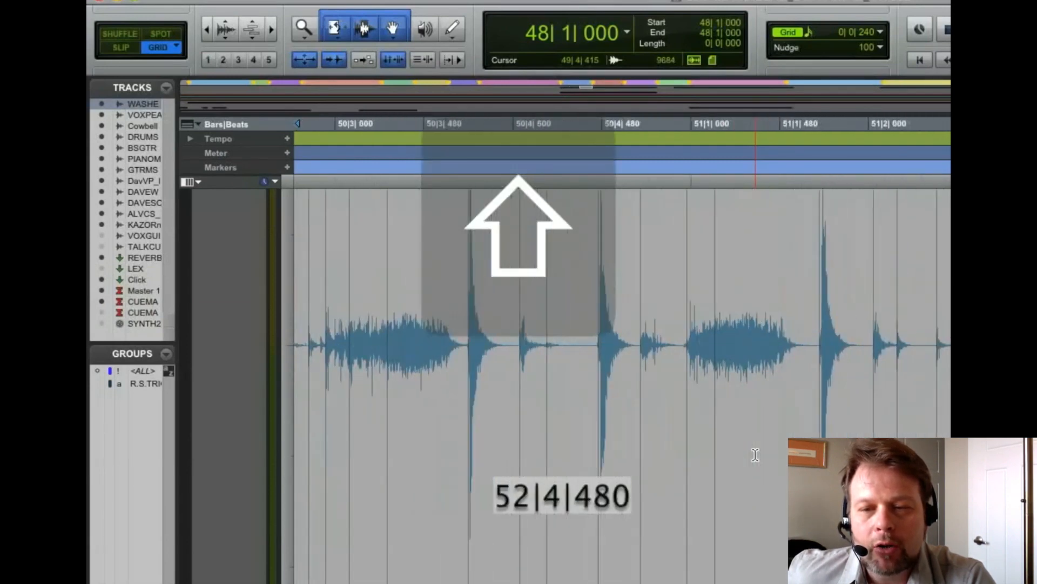
scroll(757, 459, right, 6)
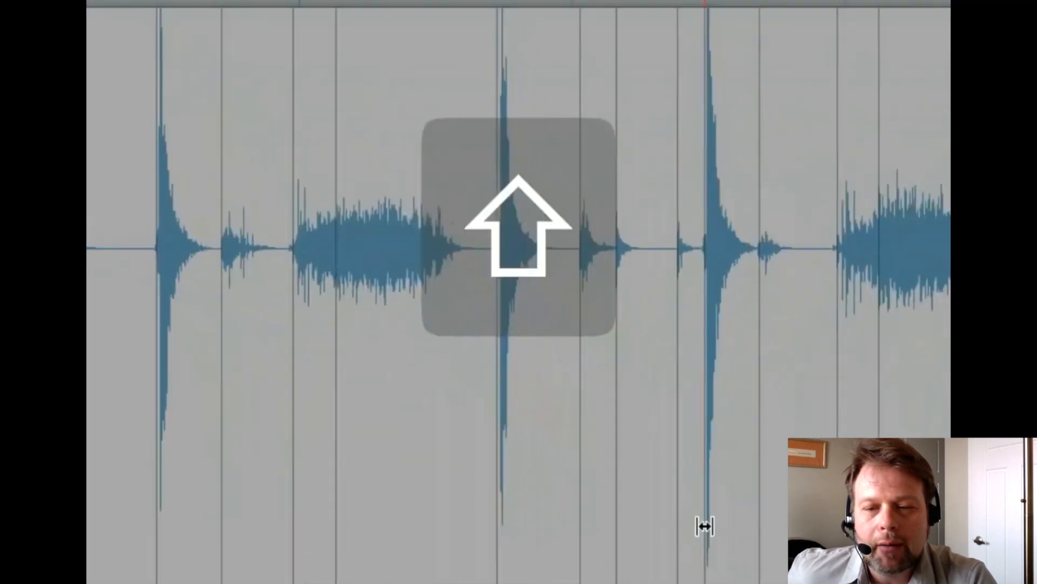
shift+click(705, 528)
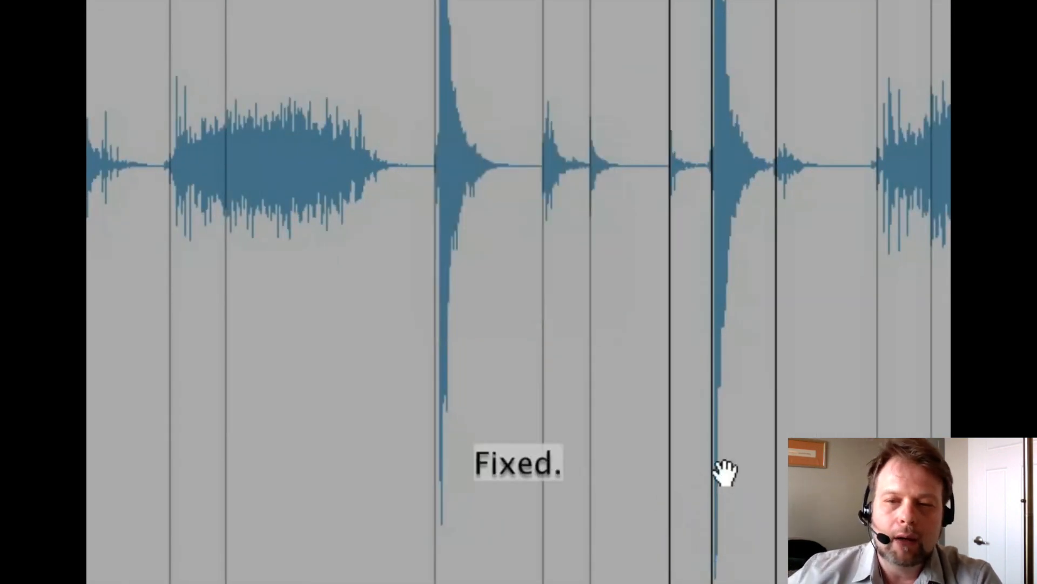
Warp the small early washboard hit in beat 2 of bar 53 onto 53|2|720, keeping its neighbours anchored
scroll(723, 467, right, 10)
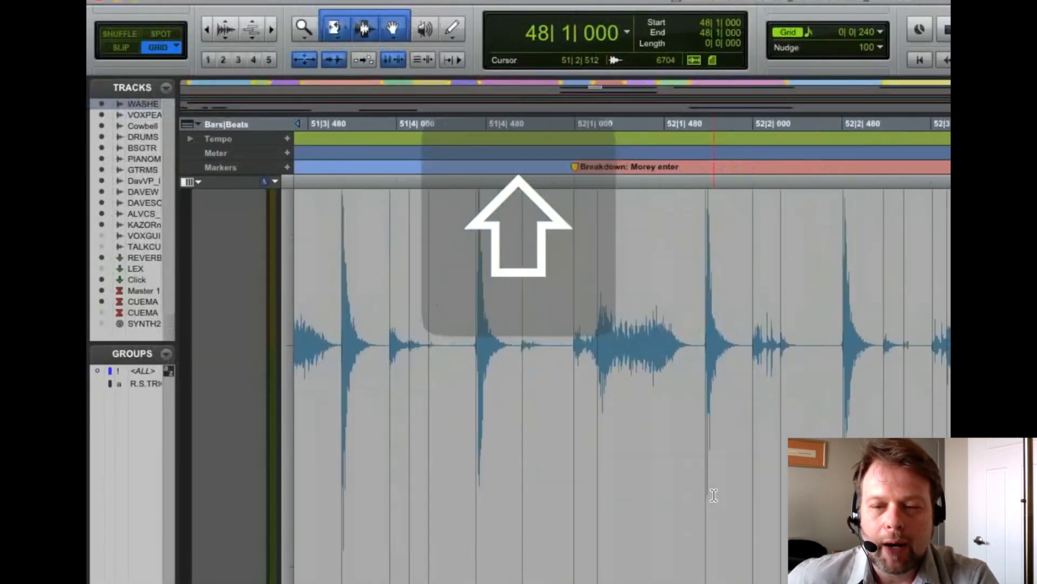
scroll(714, 494, right, 10)
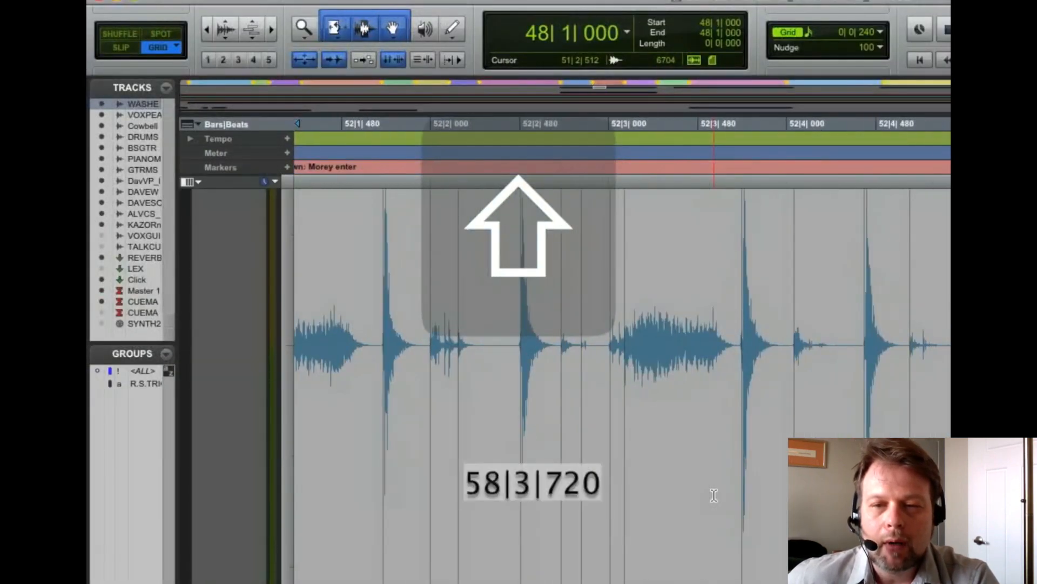
scroll(714, 495, right, 6)
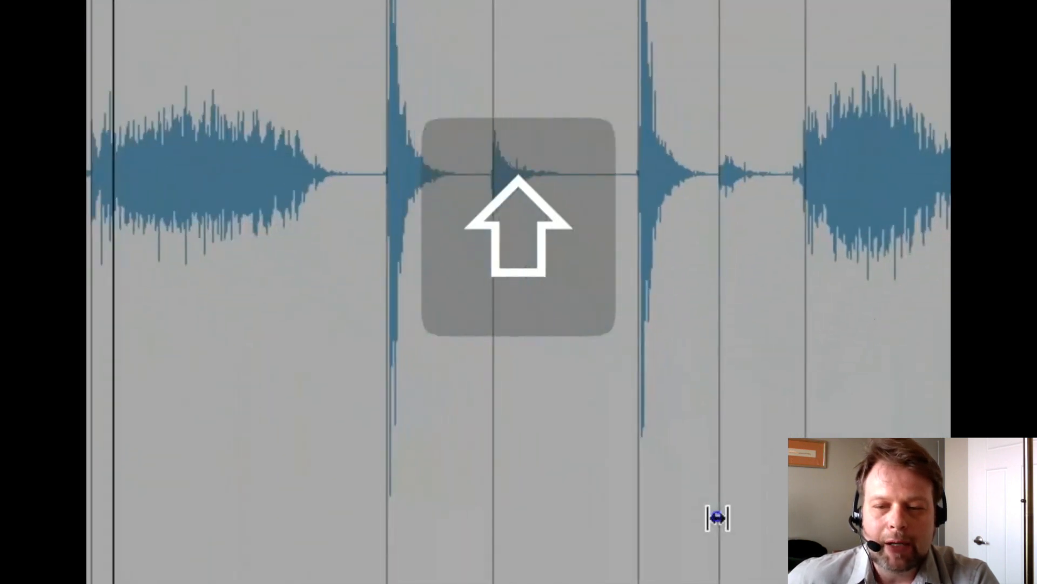
shift+click(717, 517)
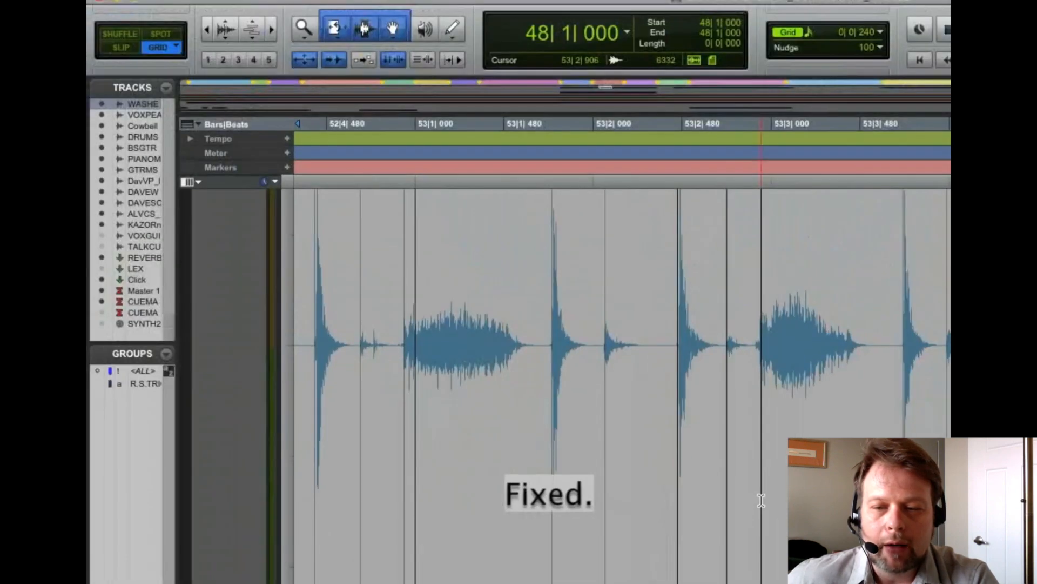
Warp the early washboard hit in beat 4 of bar 58 onto 58|4|480, anchoring the adjacent transients
scroll(762, 500, right, 3)
scroll(761, 500, right, 5)
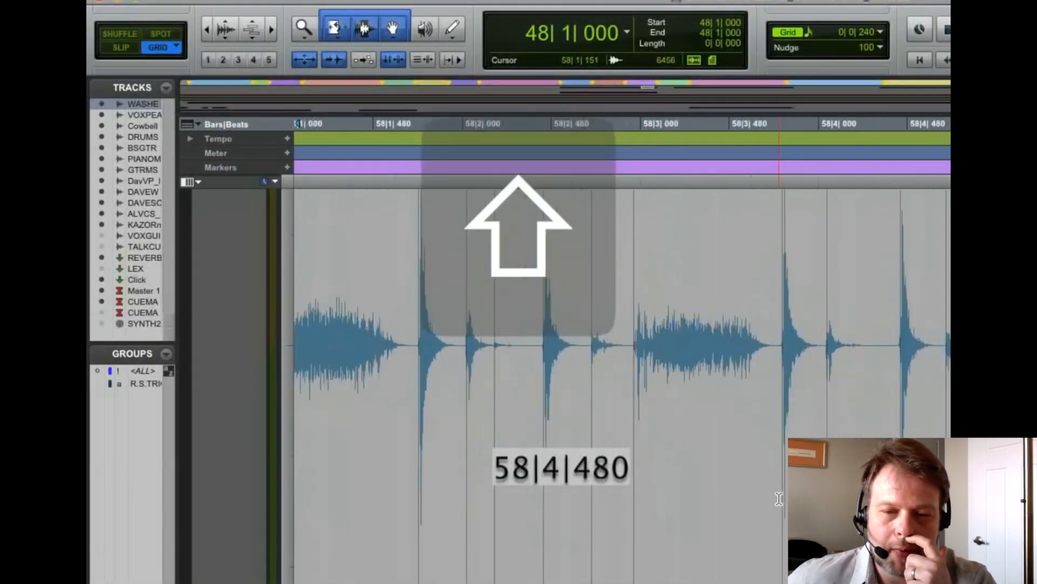
scroll(779, 498, right, 2)
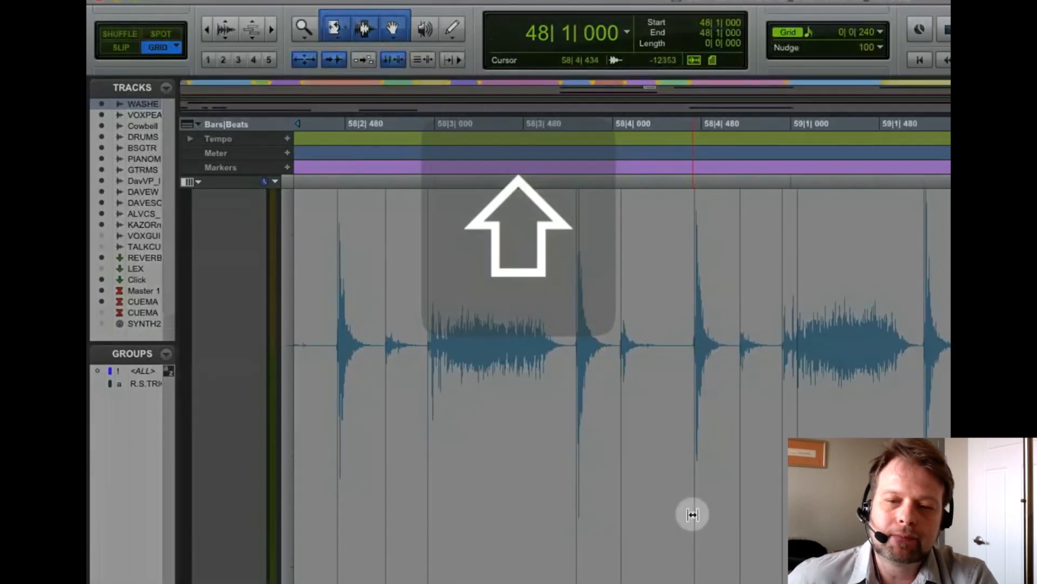
shift+click(693, 514)
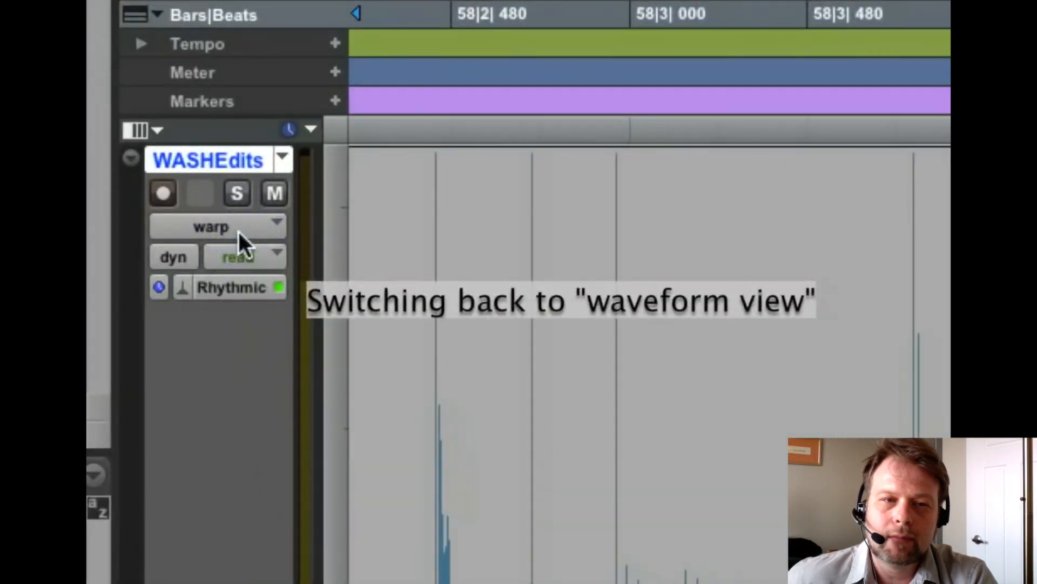
Switch the WASHEdits track back to waveform view and locate to the (D) Breakdown marker
click(238, 229)
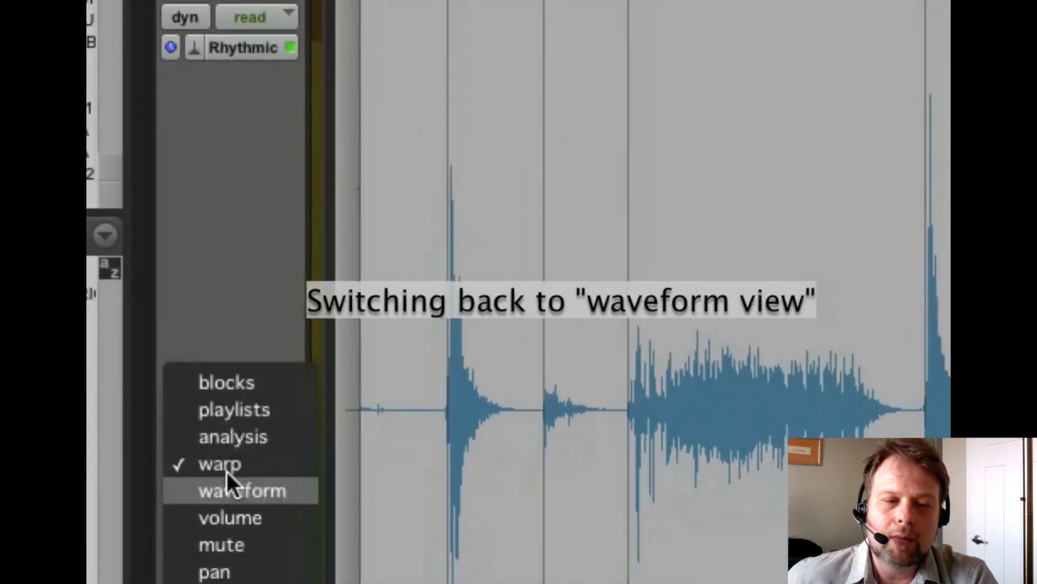
click(229, 486)
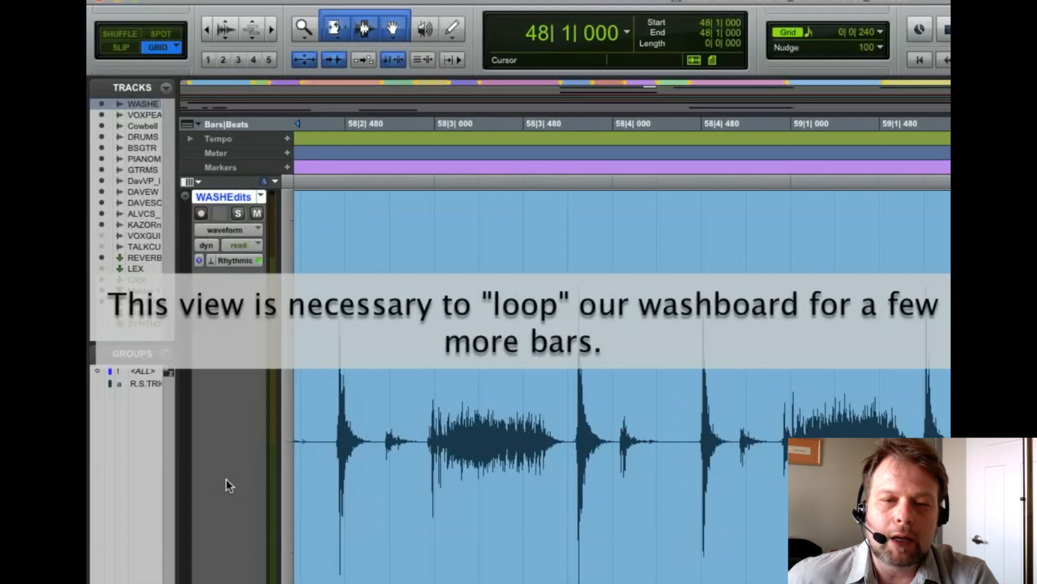
key(KP_Decimal)
key(KP_7)
key(KP_Decimal)
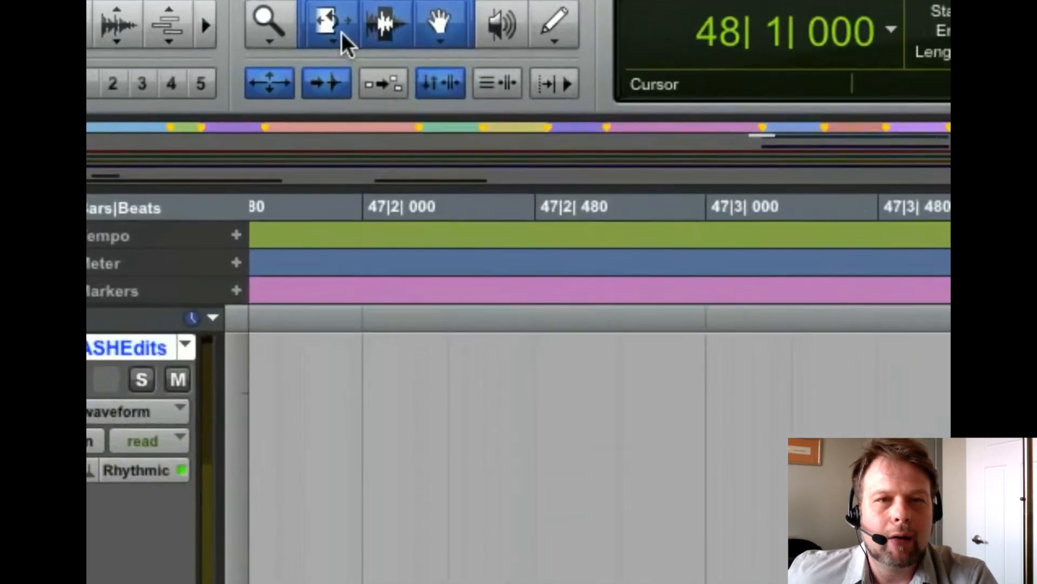
Set the Trim tool to Loop and extend the washboard clip ending at bar 60 to the marker at 64|1|000
click(339, 32)
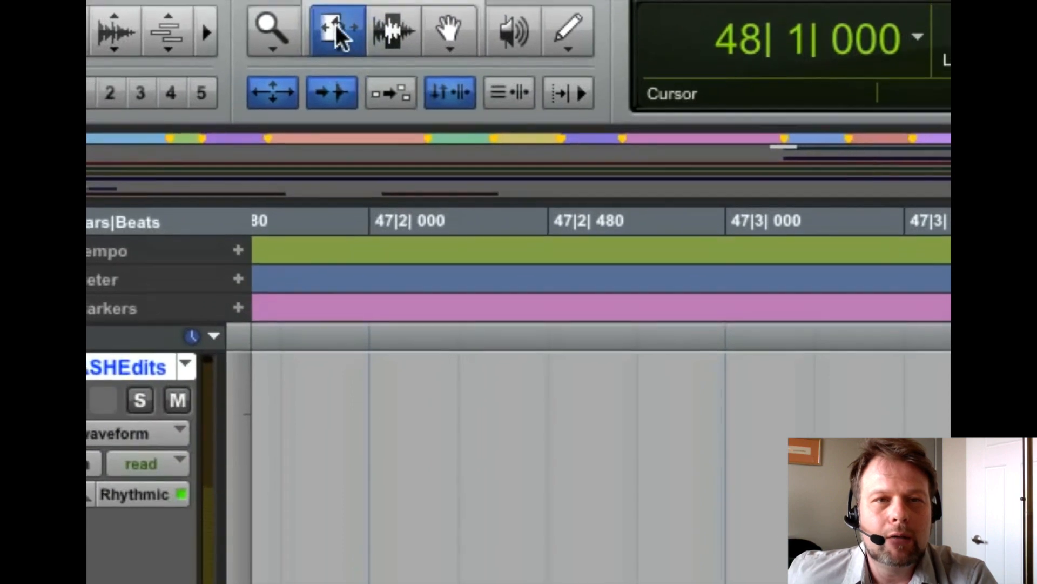
click(336, 31)
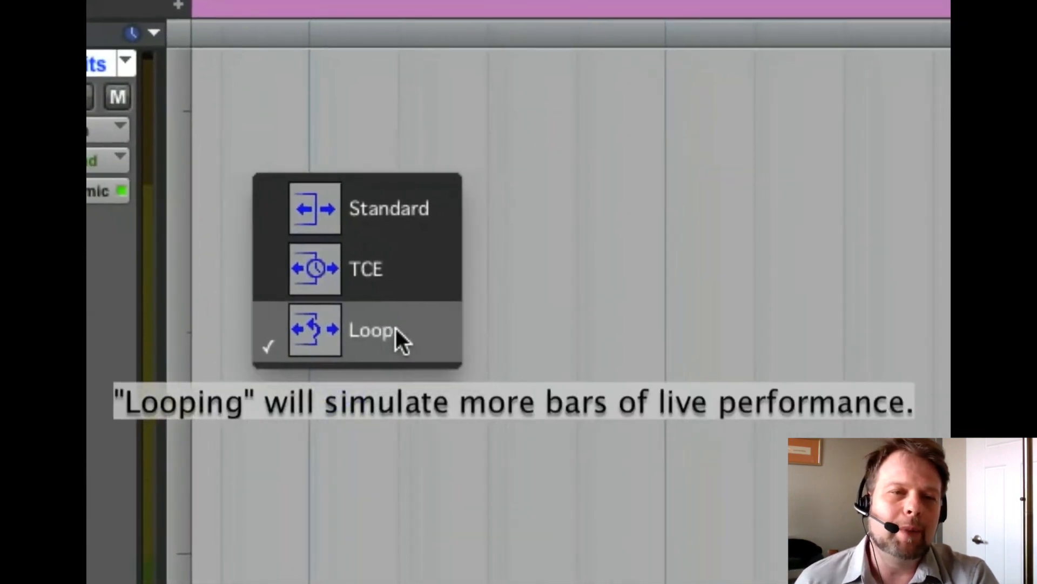
click(400, 329)
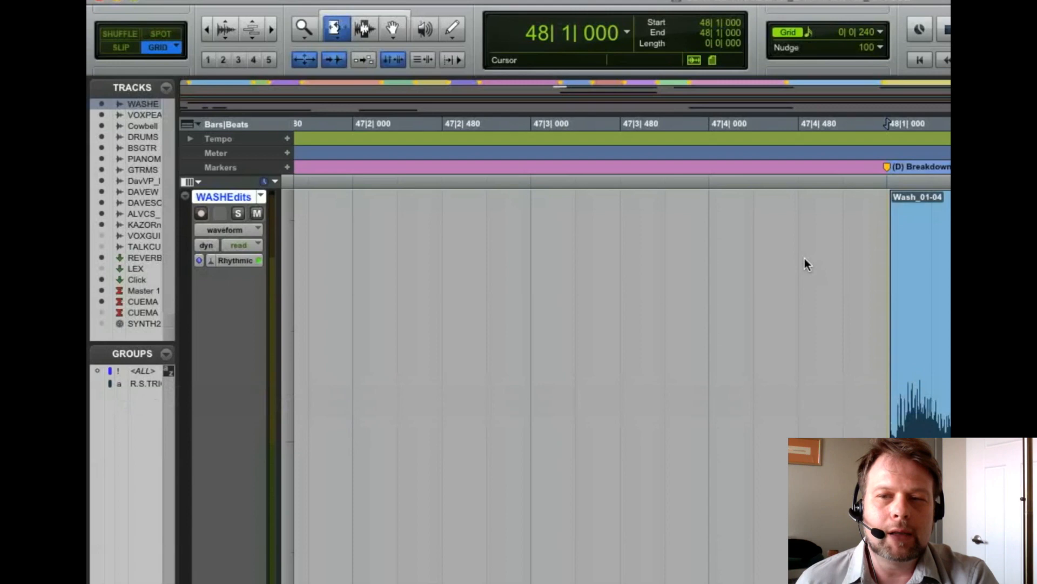
key(Up)
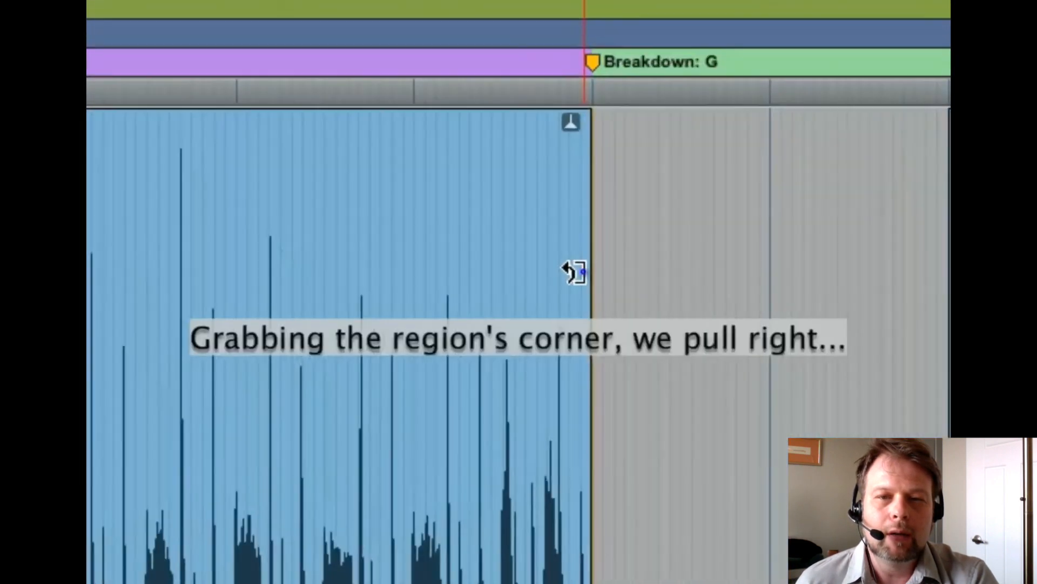
drag(580, 272, 943, 307)
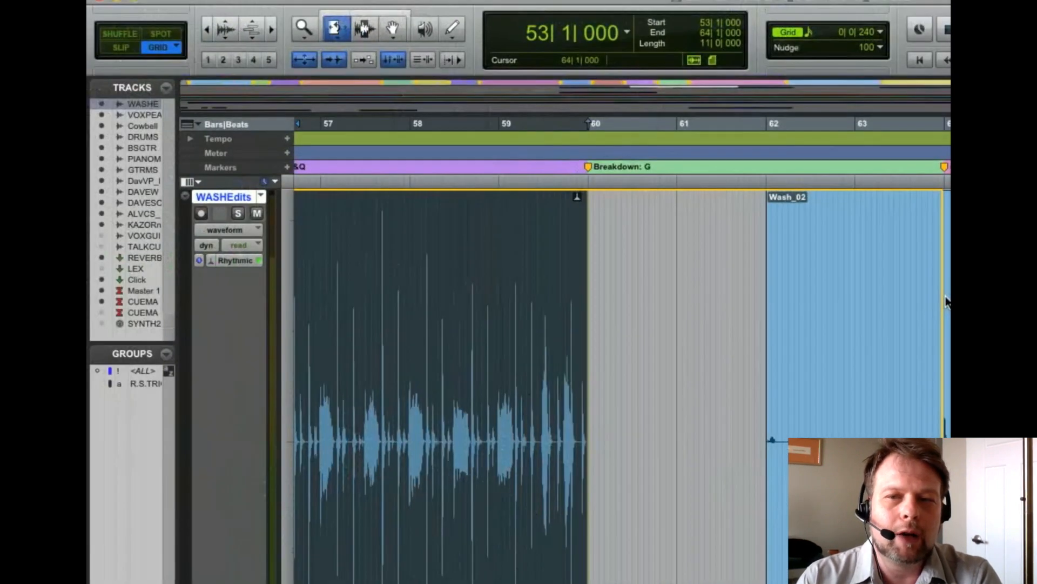
drag(946, 301, 946, 302)
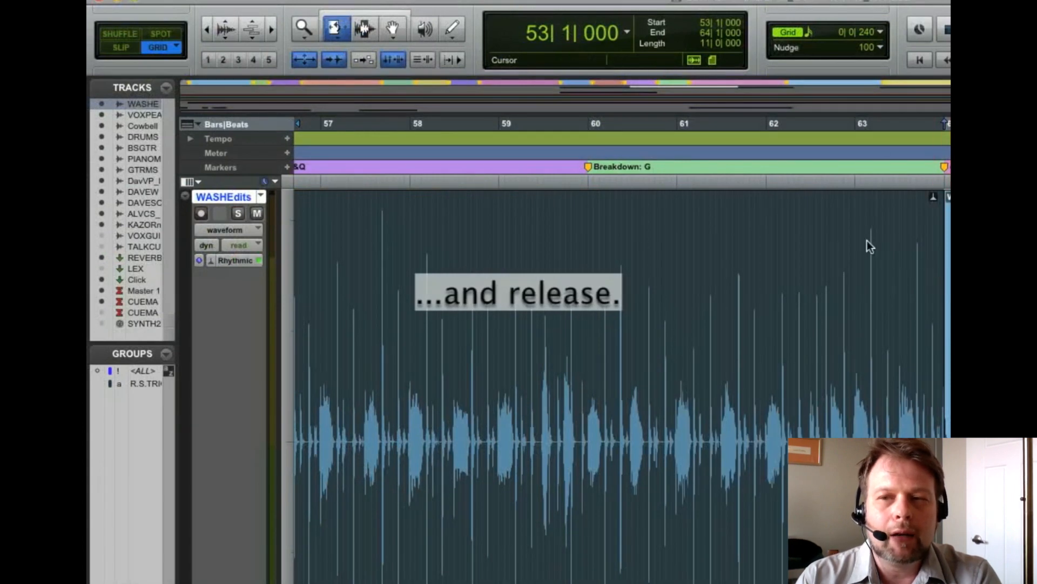
Activate the Selector tool, locate to bar 58 and play the looped washboard section with the band
key(F7)
click(677, 258)
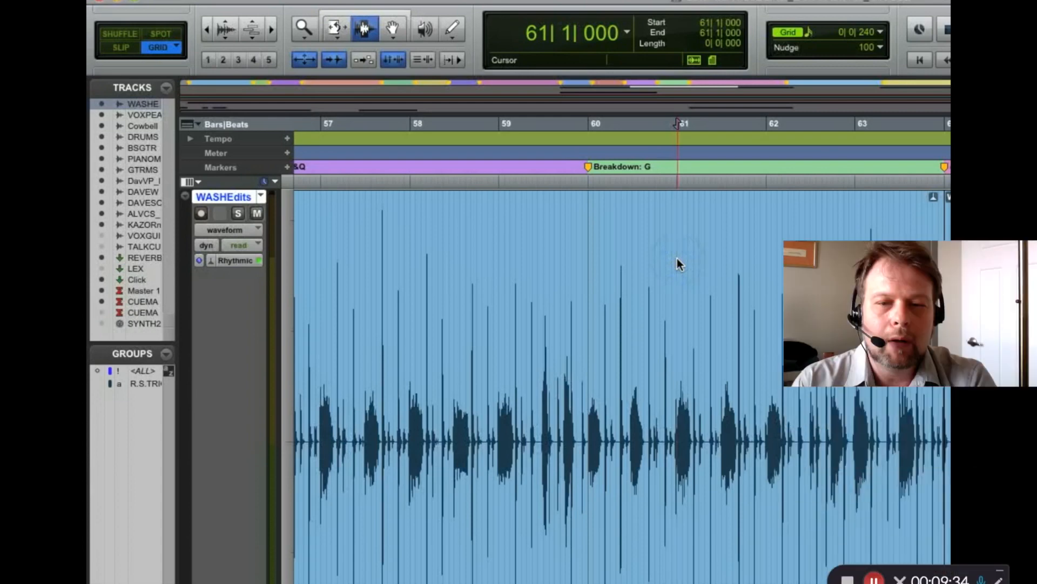
key(KP_Multiply)
text(58)
key(KP_Enter)
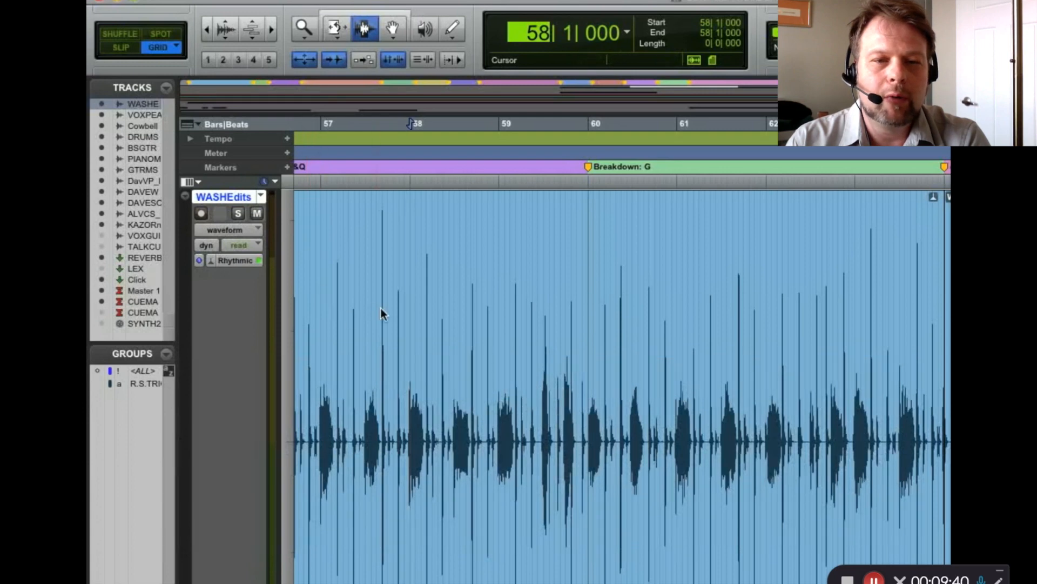
key(space)
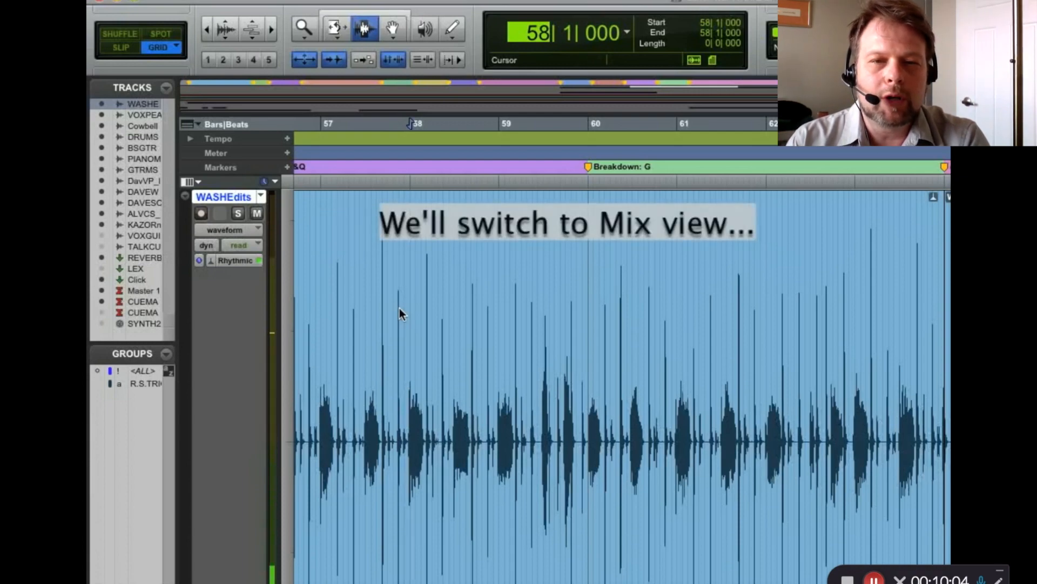
Show the mixer, reset the PIANOMST fader to unity gain and return to the edit view
key(super)
key(super+equal)
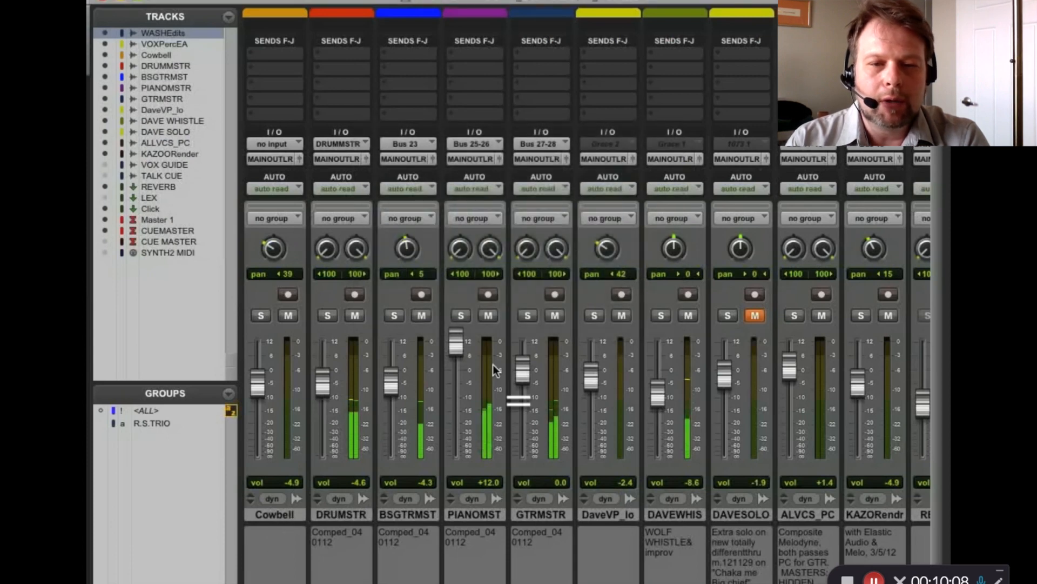
alt+click(455, 342)
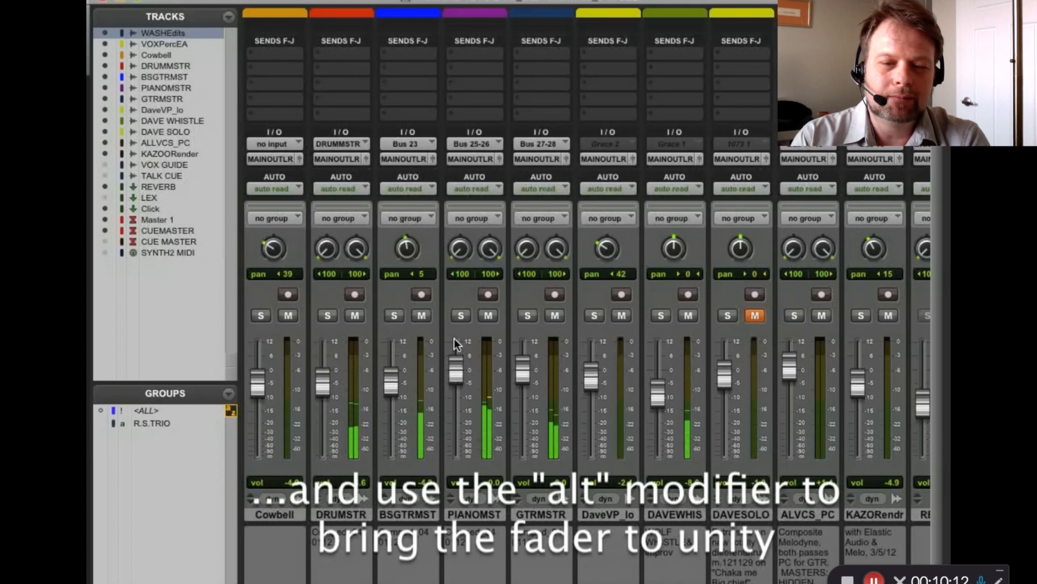
key(super+equal)
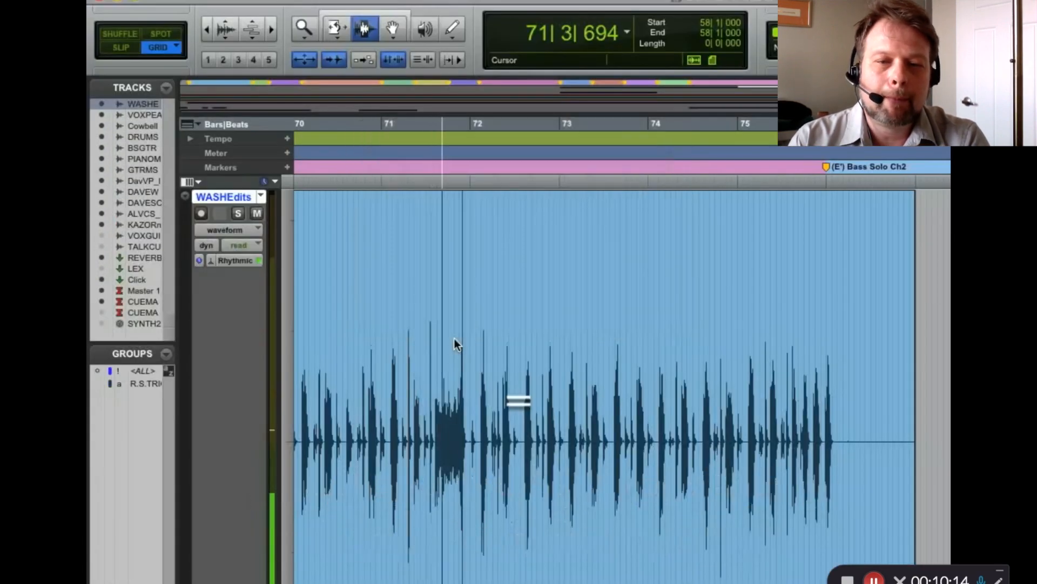
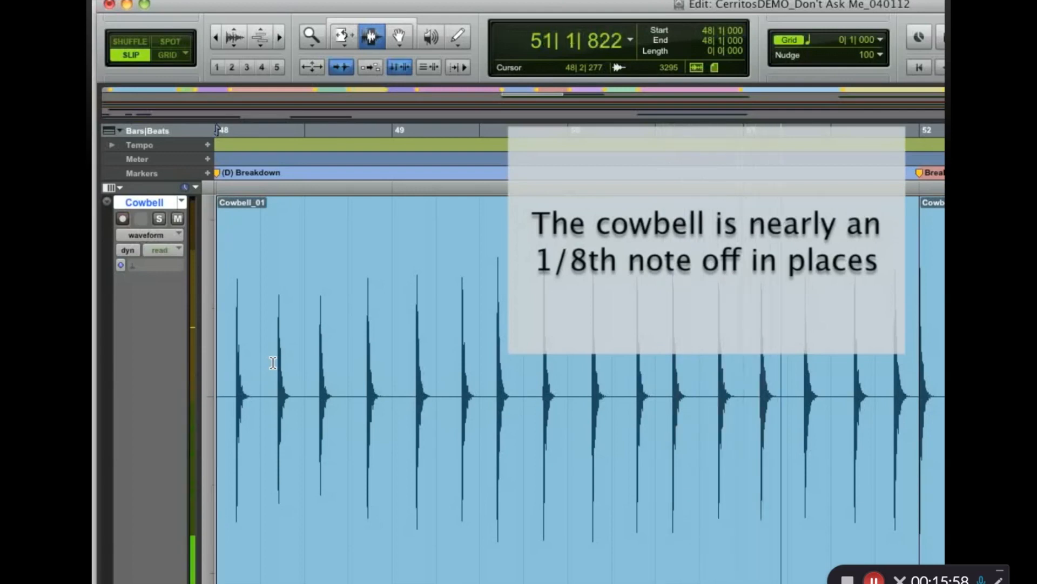
Stop playback and duplicate the Cowbell track's playlist, naming the copy CowbellEDITS
key(space)
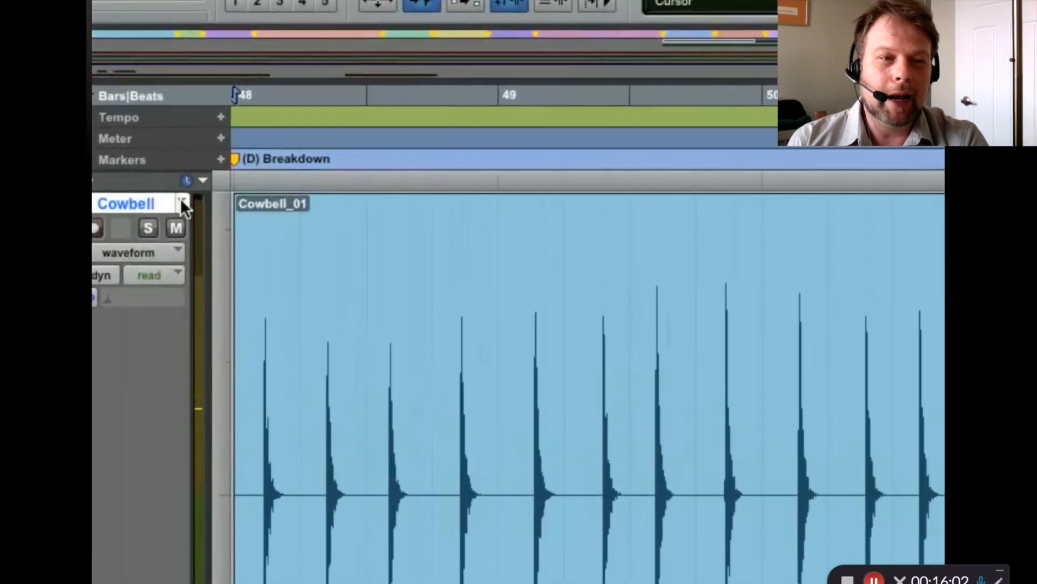
click(182, 201)
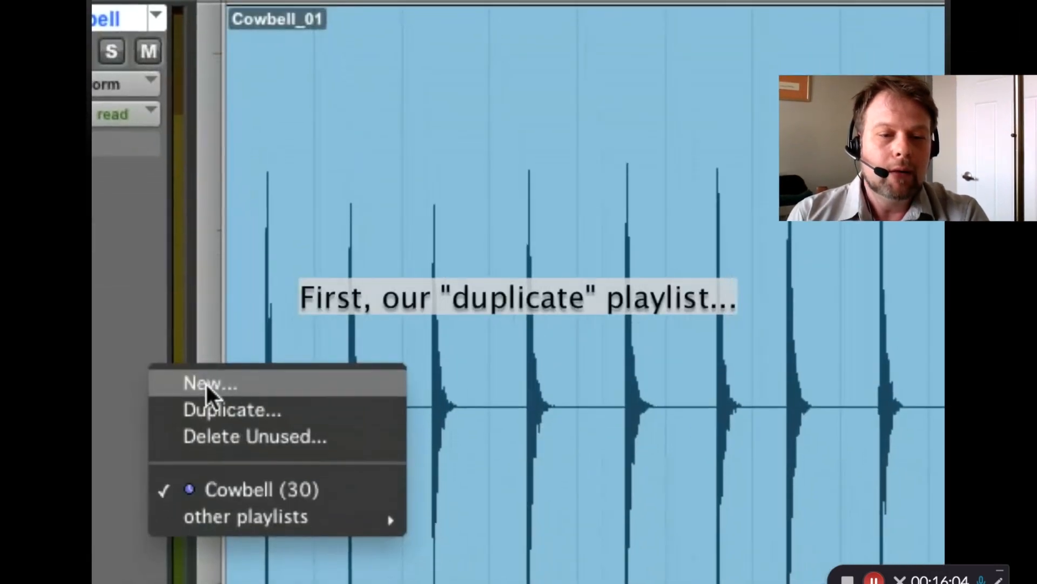
click(229, 503)
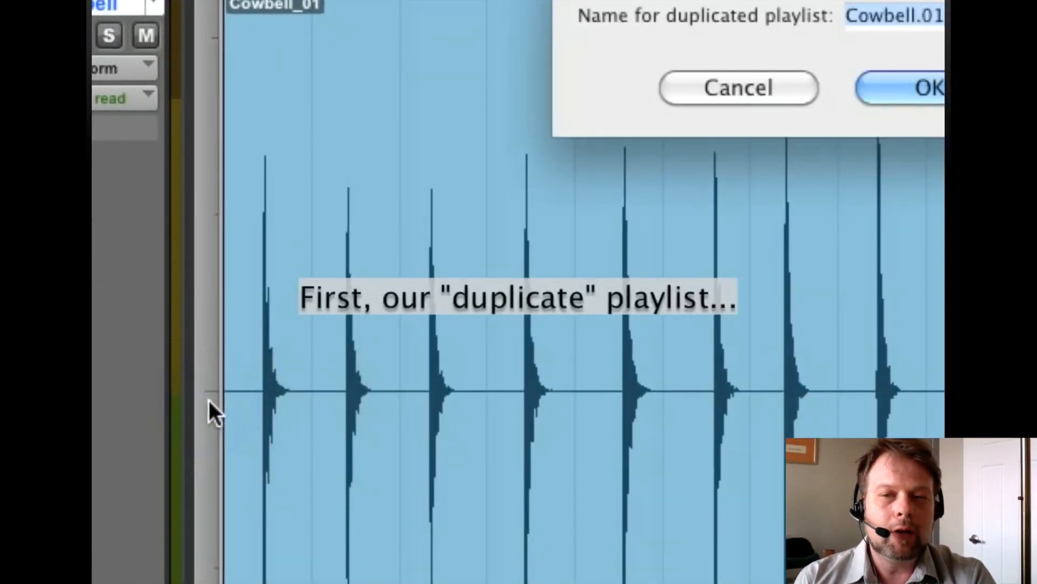
key(Right)
key(BackSpace)
key(BackSpace)
key(BackSpace)
text(EDITS)
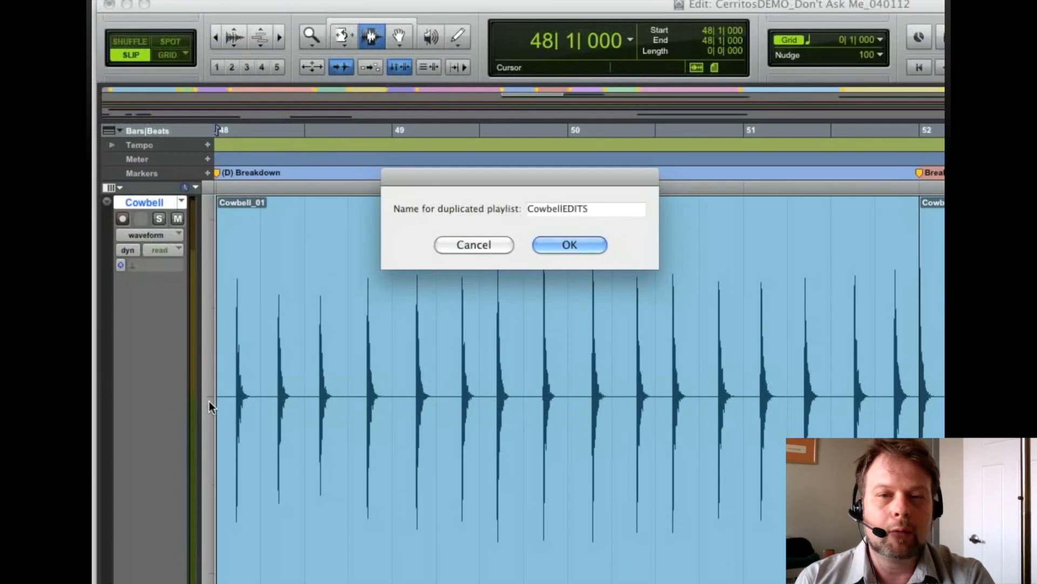
key(Return)
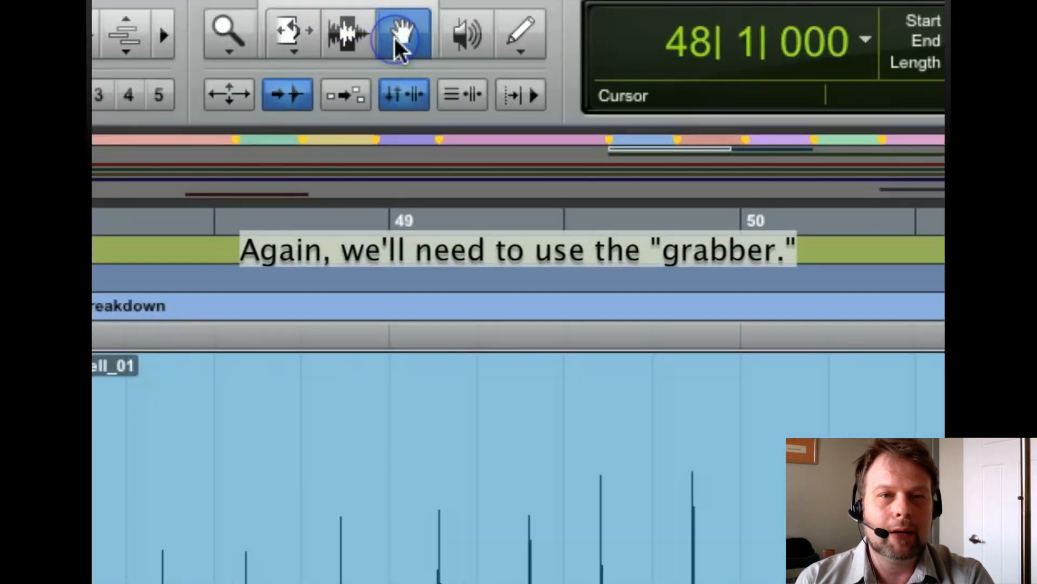
Select the Cowbell_01 clip with the Grabber tool, open Beat Detective for it and reposition its window over the waveform
click(399, 36)
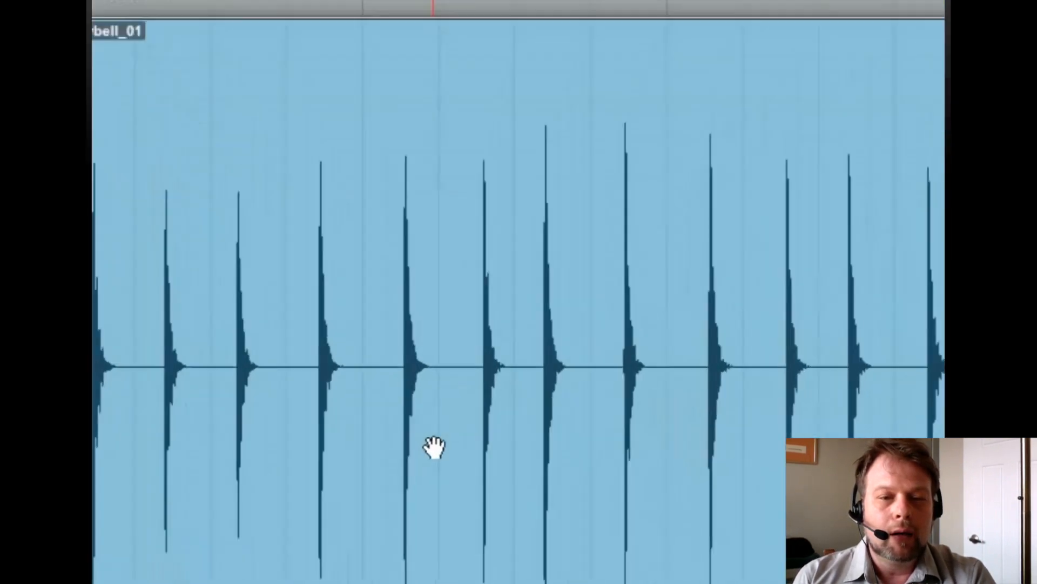
click(434, 443)
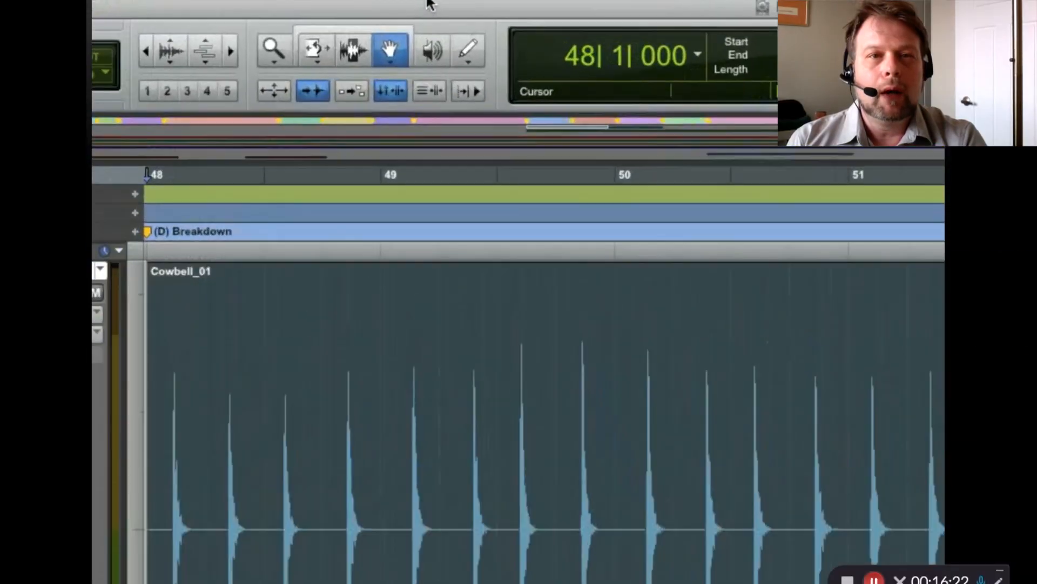
click(436, 2)
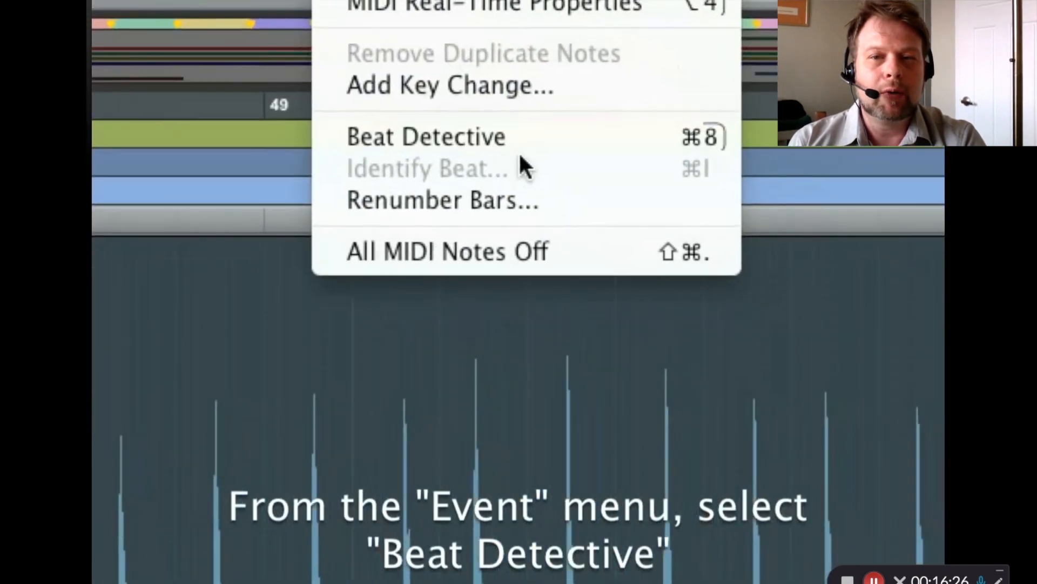
click(606, 152)
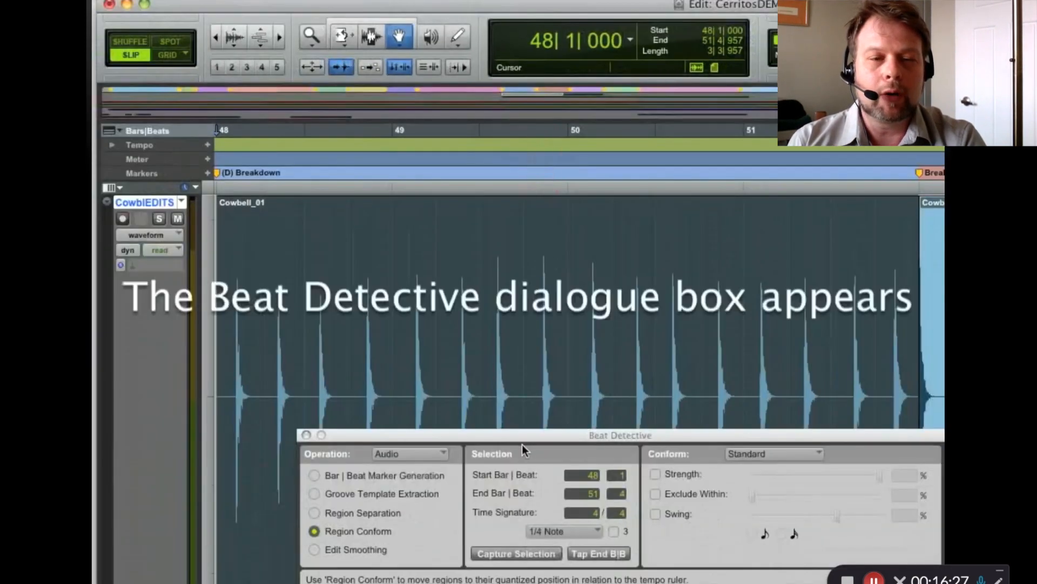
drag(522, 436, 471, 361)
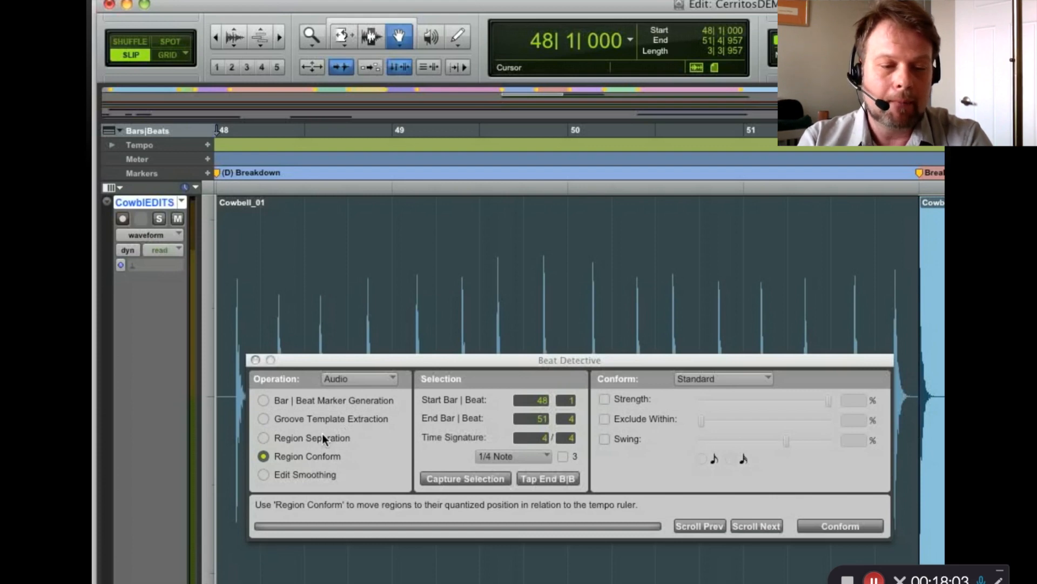
Set Beat Detective to Region Separation, move its window clear of the waveform and capture the clip's range as the selection
click(323, 436)
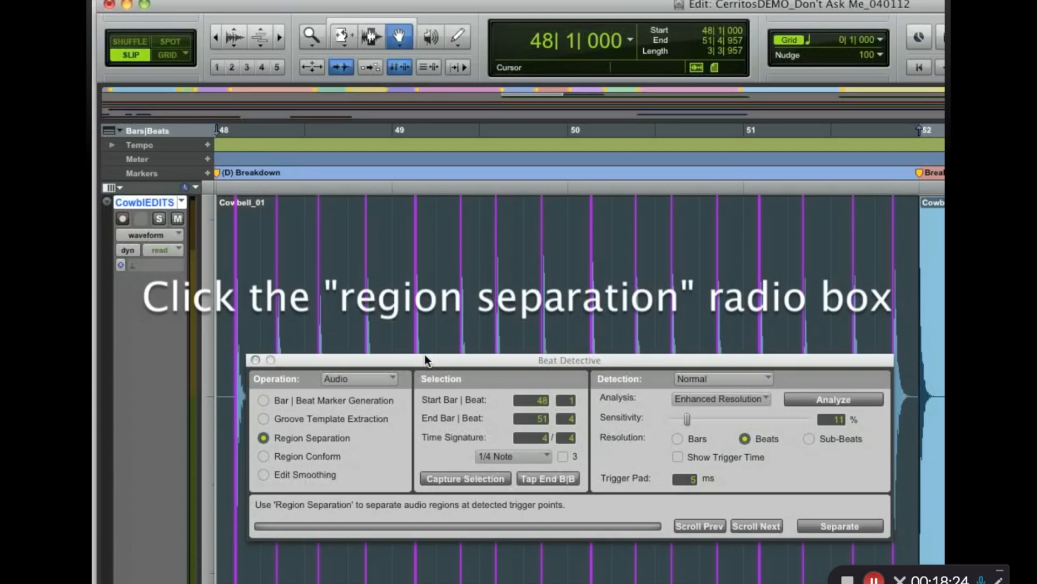
drag(425, 359, 312, 111)
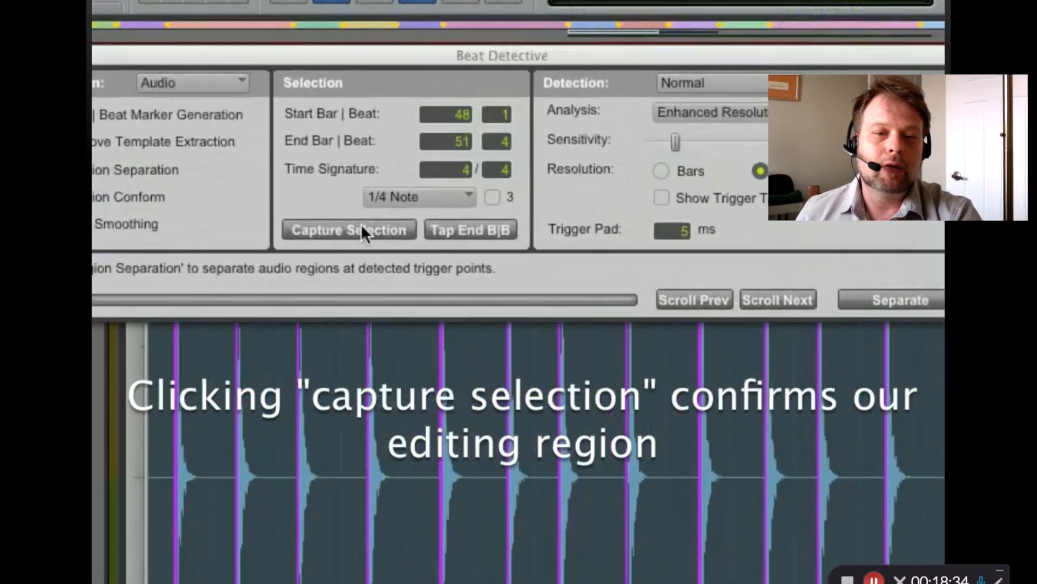
click(360, 227)
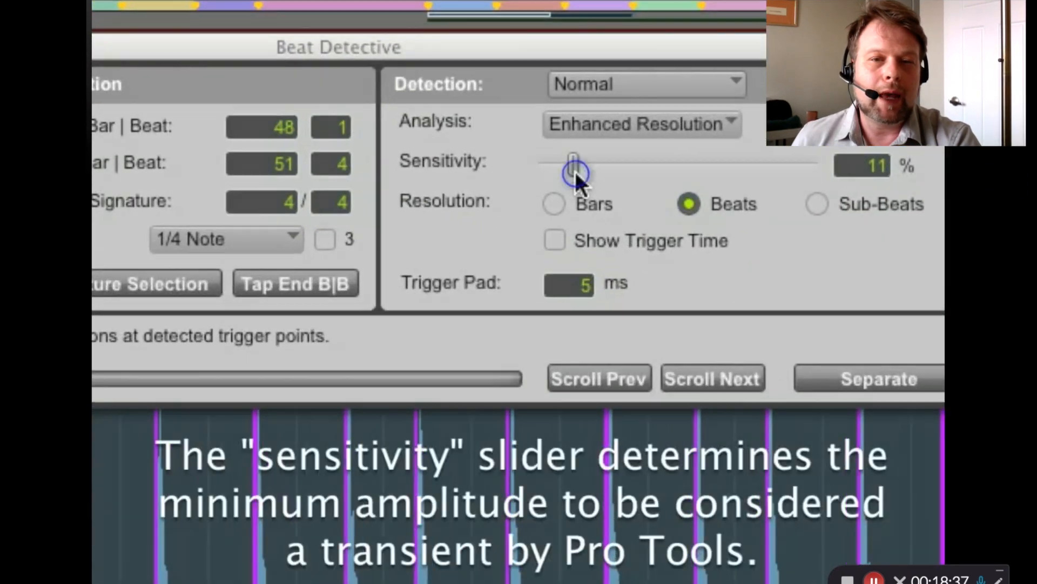
Analyze the cowbell transients with 11% sensitivity and Beats resolution, and separate the clip at the detected triggers
drag(769, 116, 818, 120)
drag(598, 169, 575, 170)
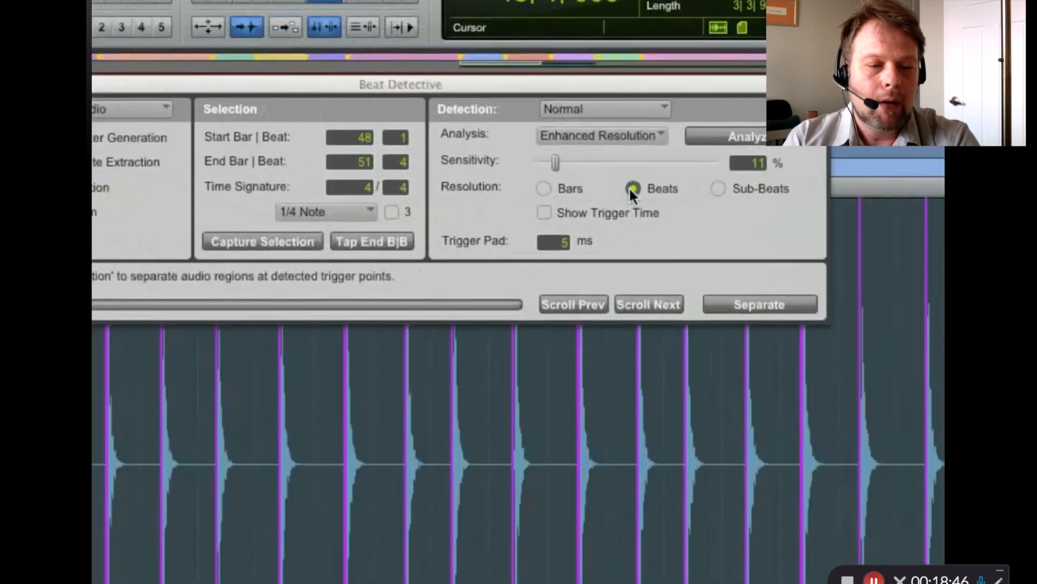
click(632, 188)
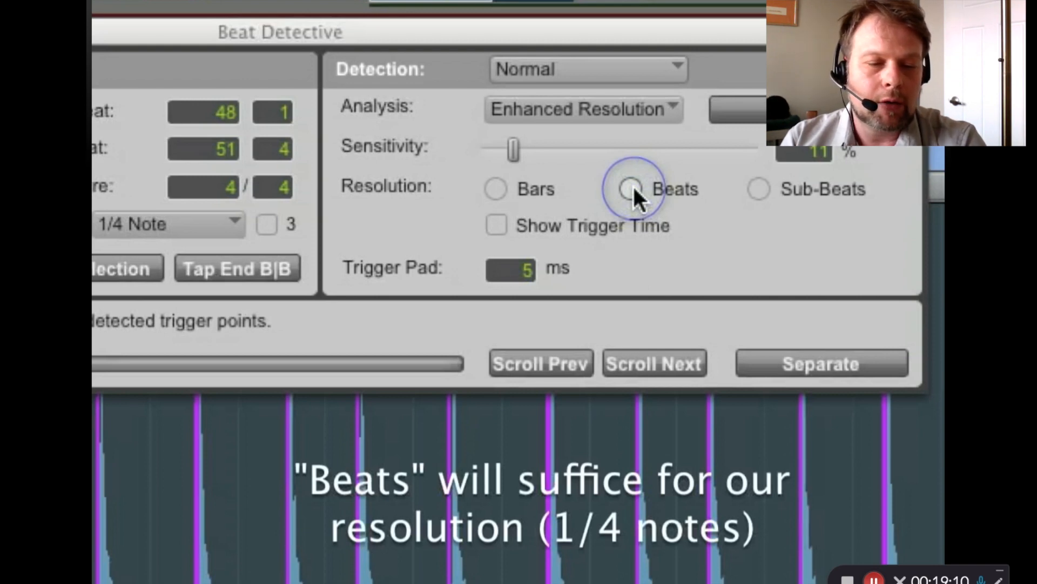
click(633, 185)
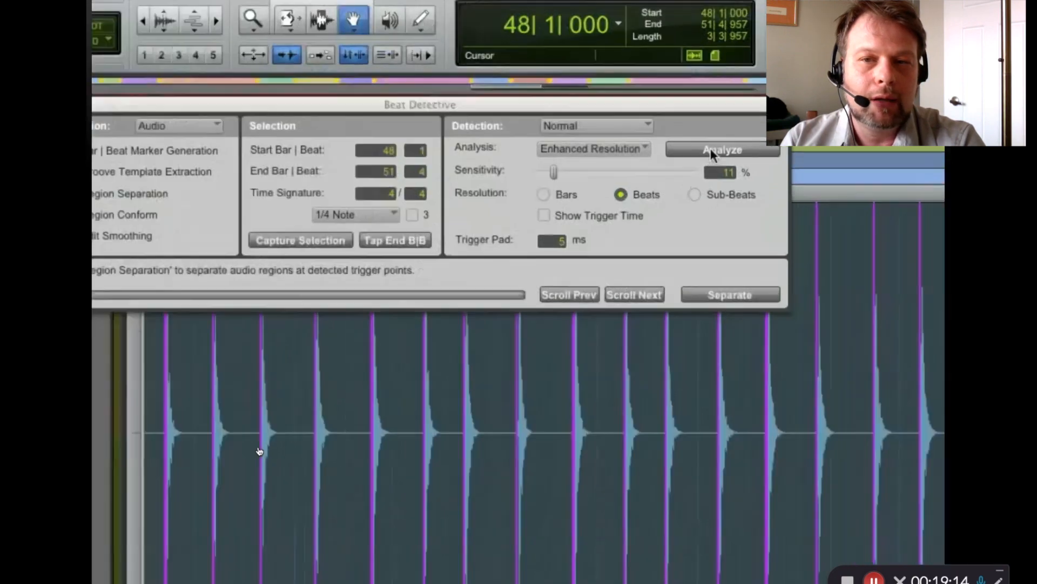
click(711, 150)
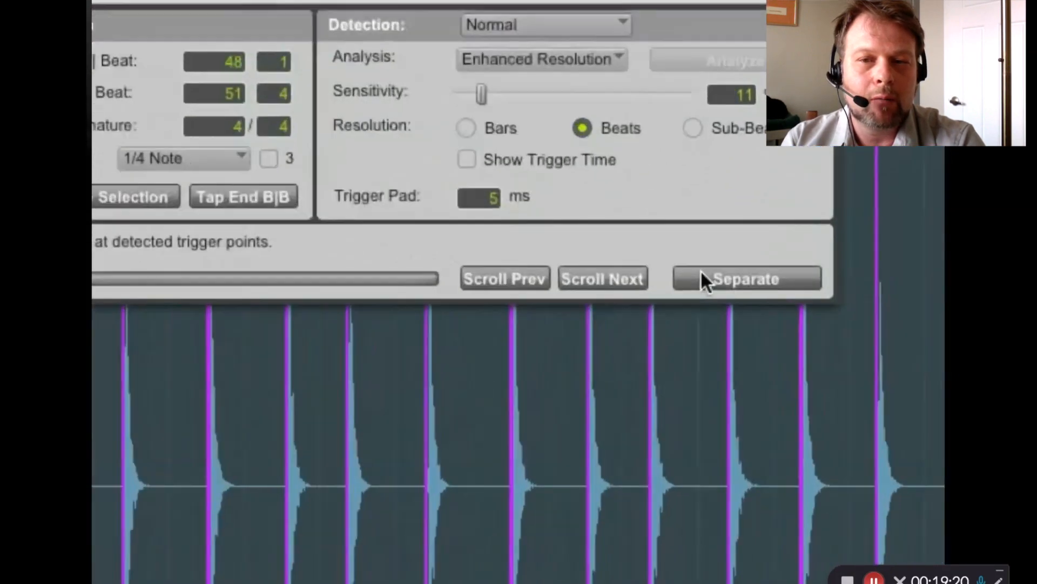
click(702, 276)
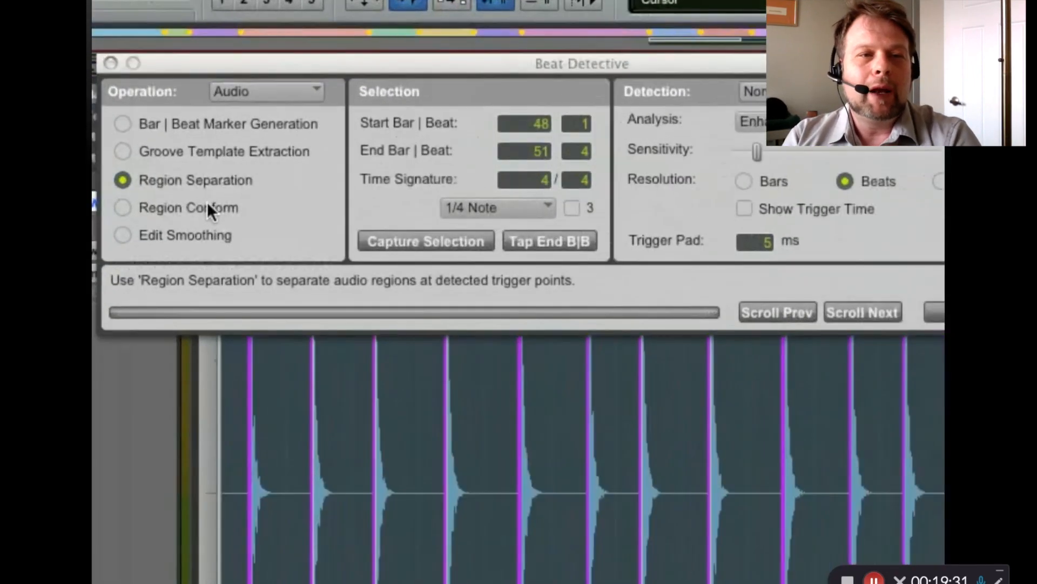
Conform the separated cowbell regions to the grid using Standard Region Conform, close Beat Detective and play the corrected part
click(208, 206)
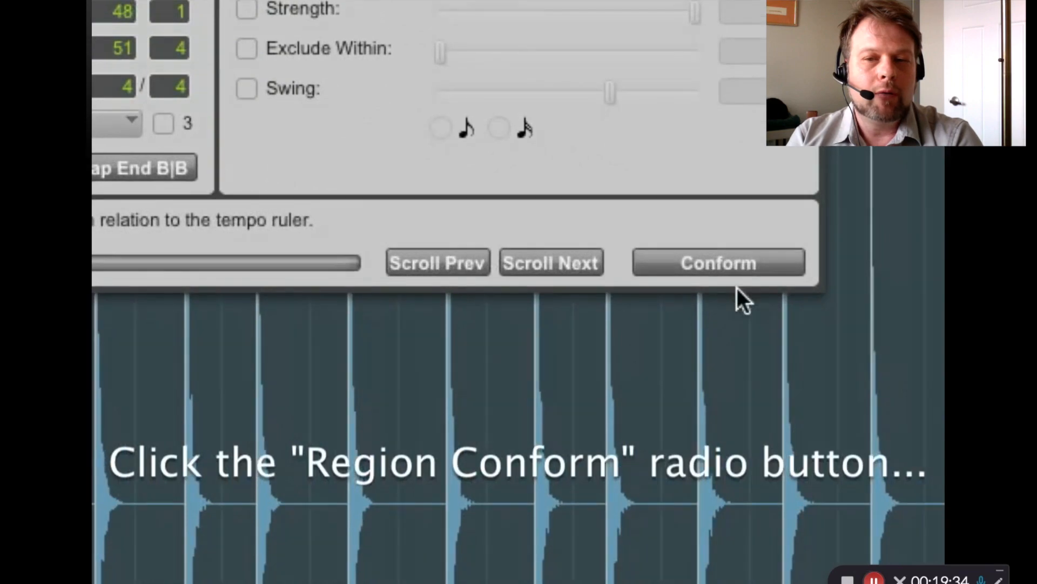
click(726, 267)
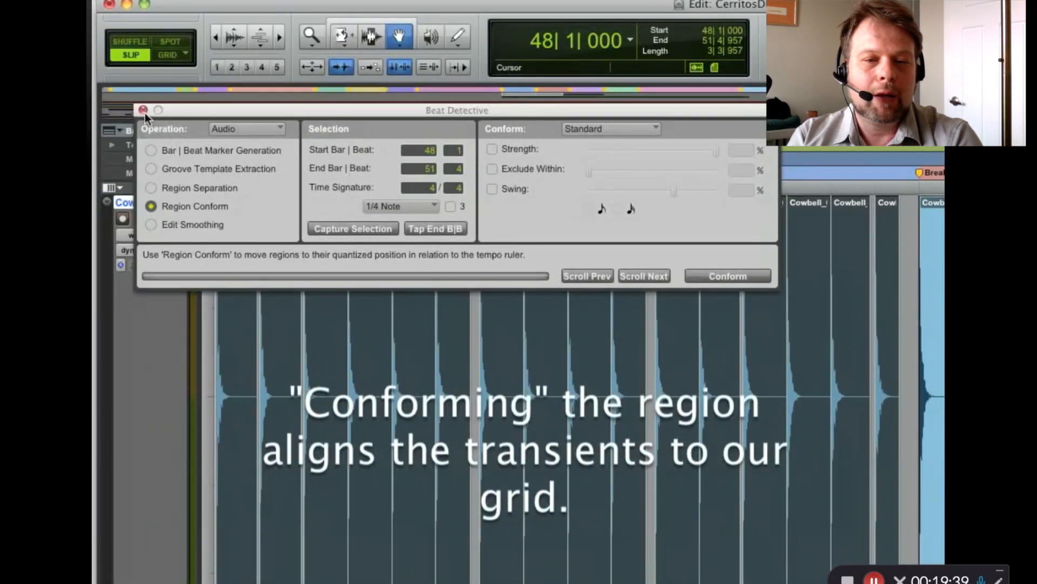
click(143, 110)
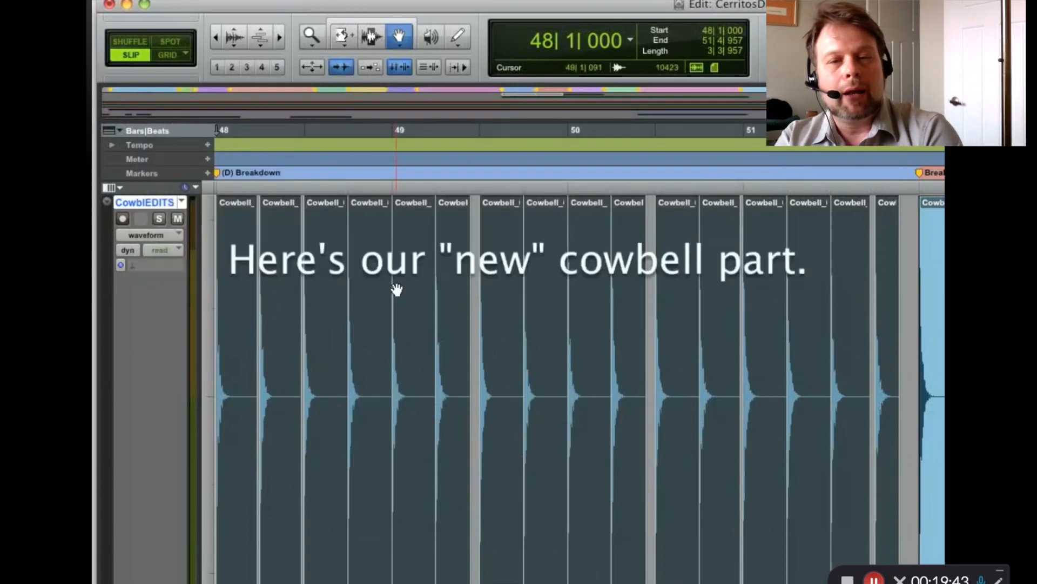
key(space)
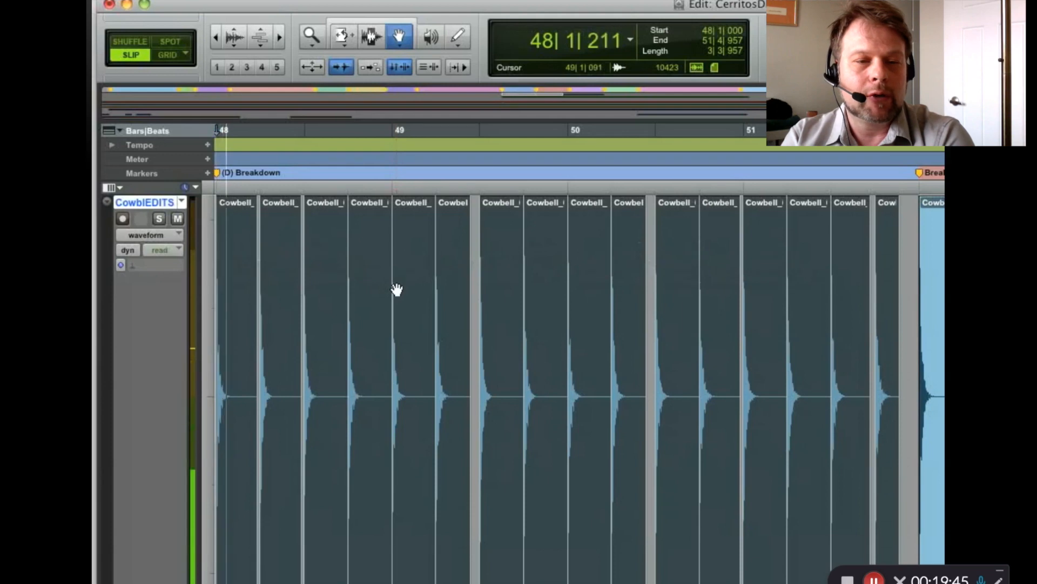